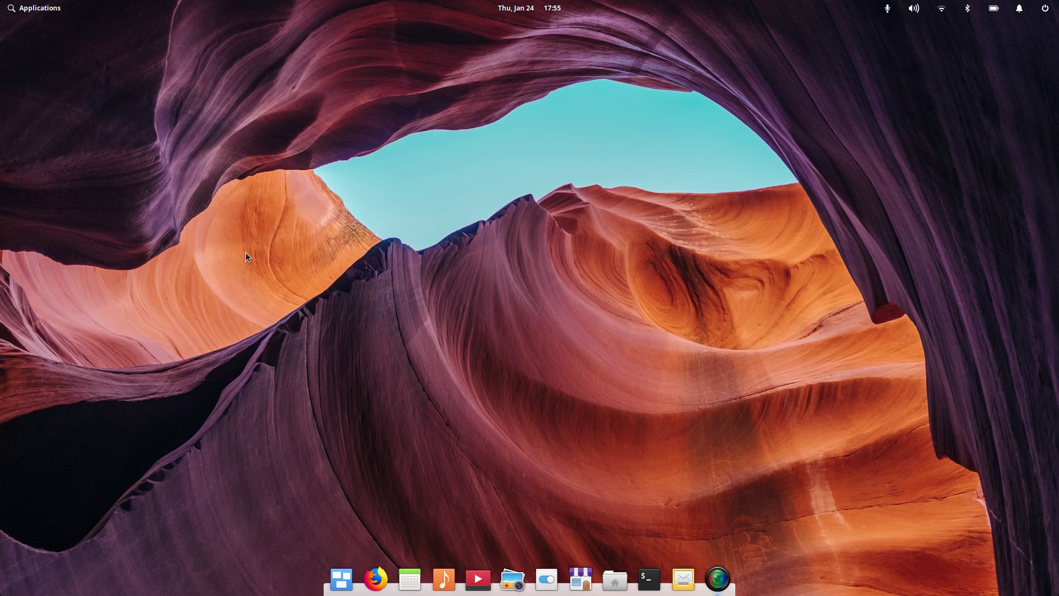
- Launch the Files file manager from the dock, showing the Videos folder
click(615, 579)
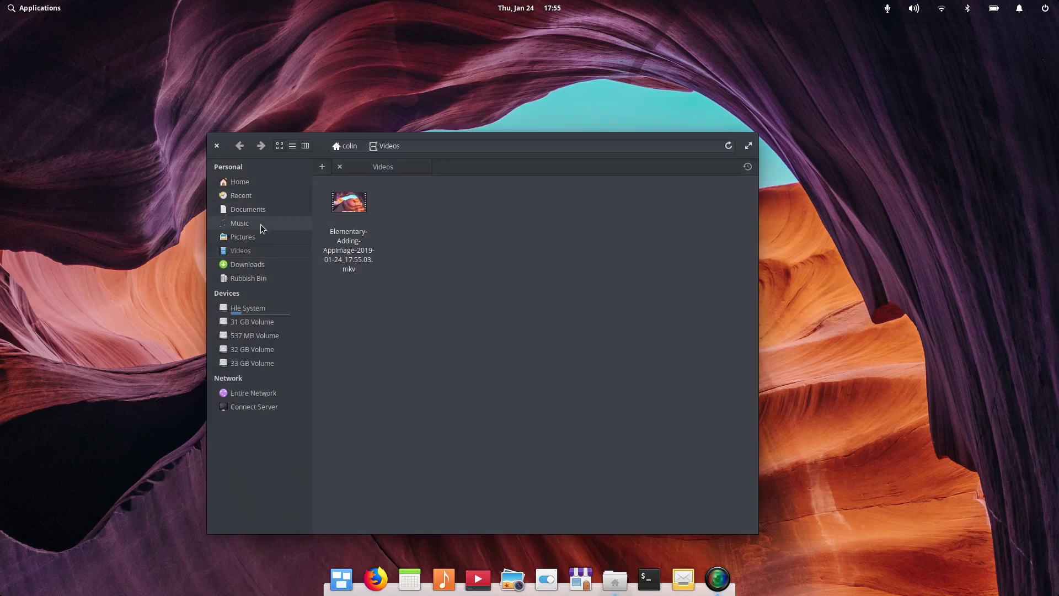
- Go to the home folder and open the hidden .kdenlive folder
click(241, 182)
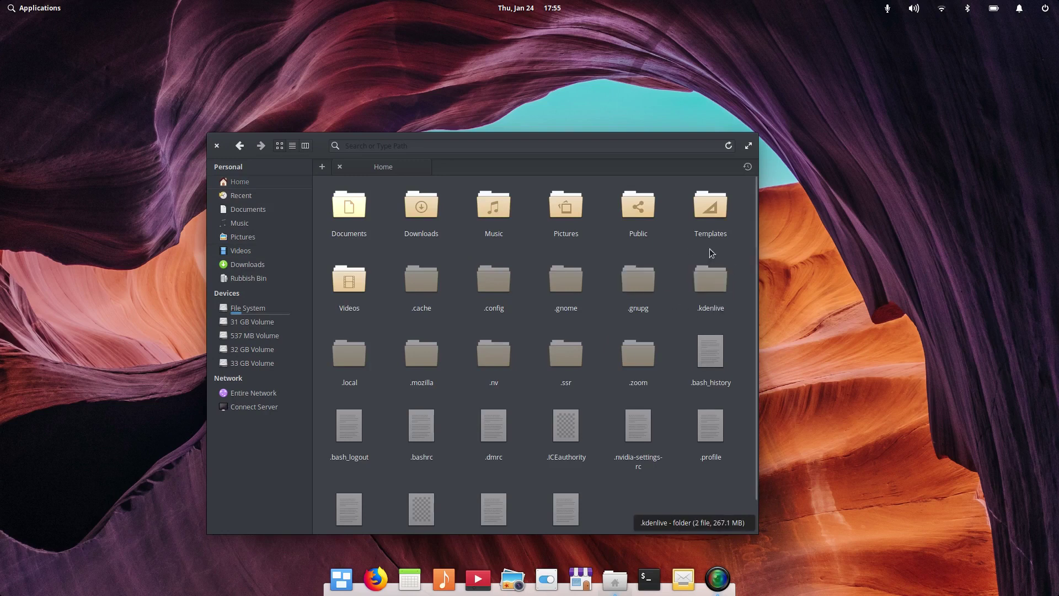
click(714, 282)
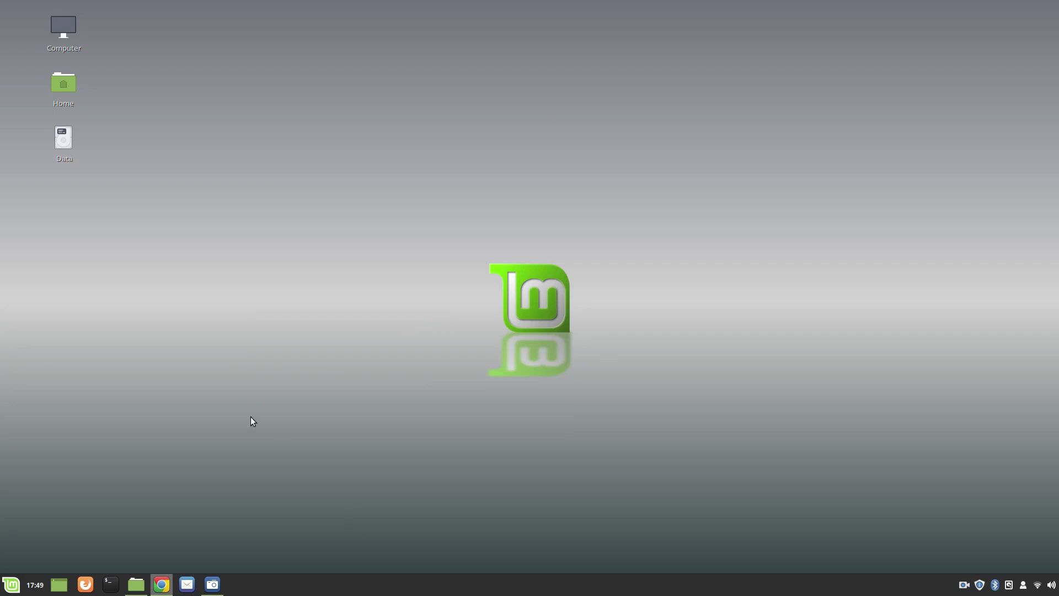
- Confirm 'Allow executing file as program' is enabled for the Kdenlive 18.04.1 AppImage in Nemo
click(135, 586)
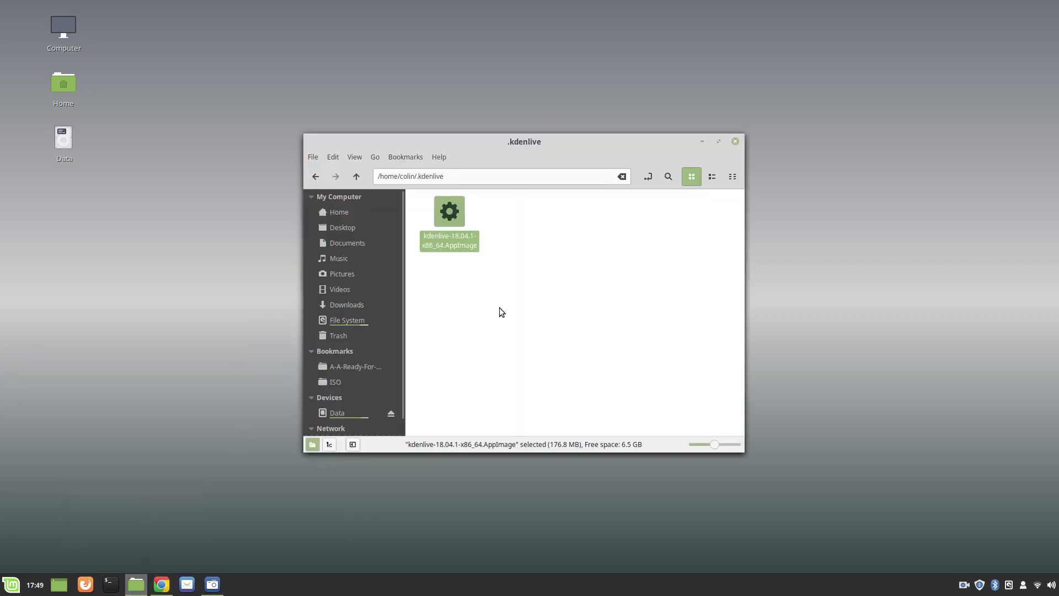
drag(466, 140, 492, 119)
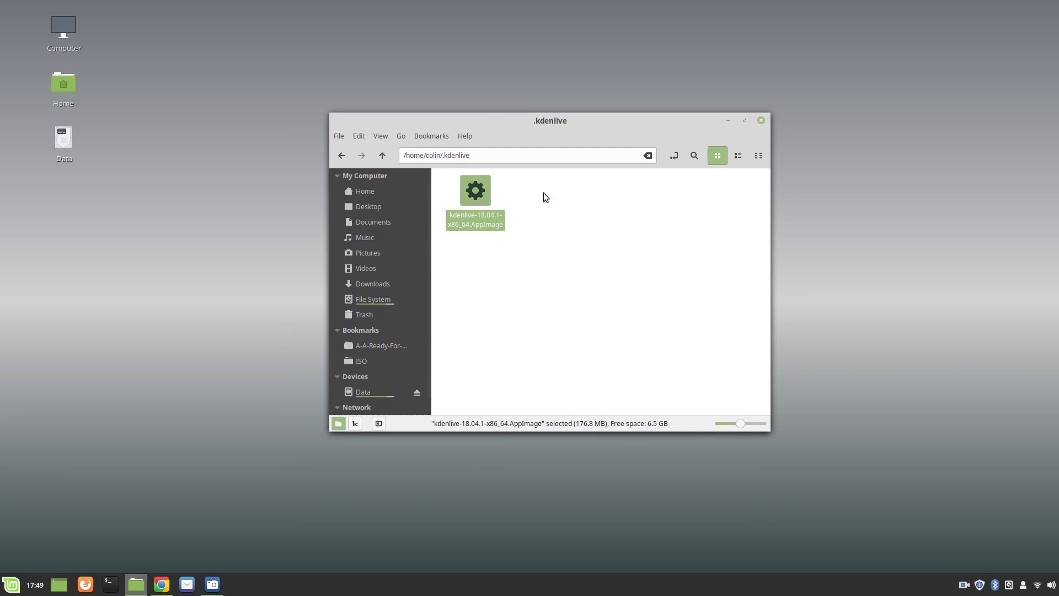
right_click(485, 193)
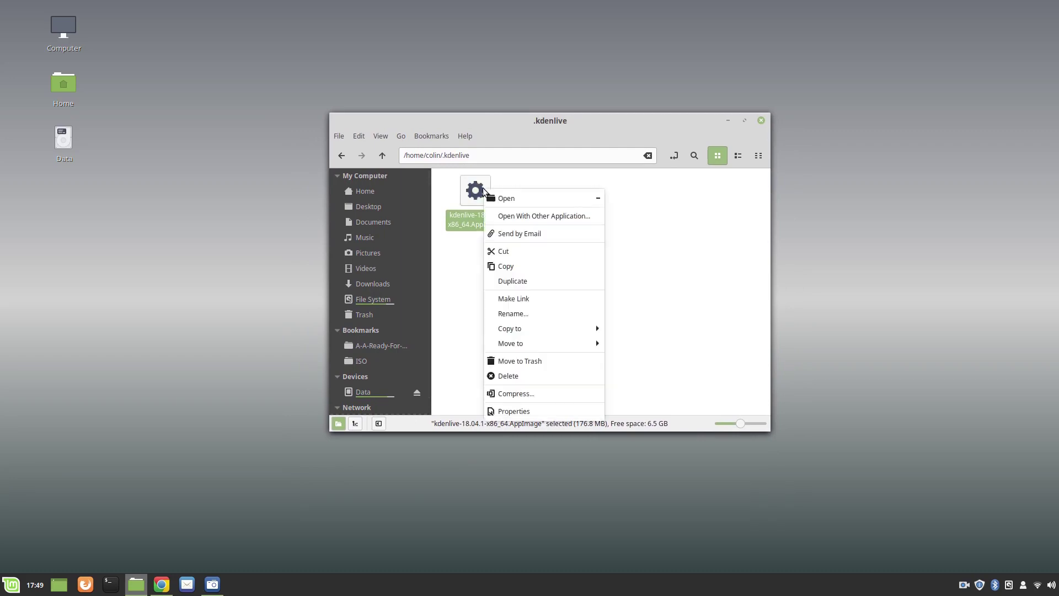
click(505, 412)
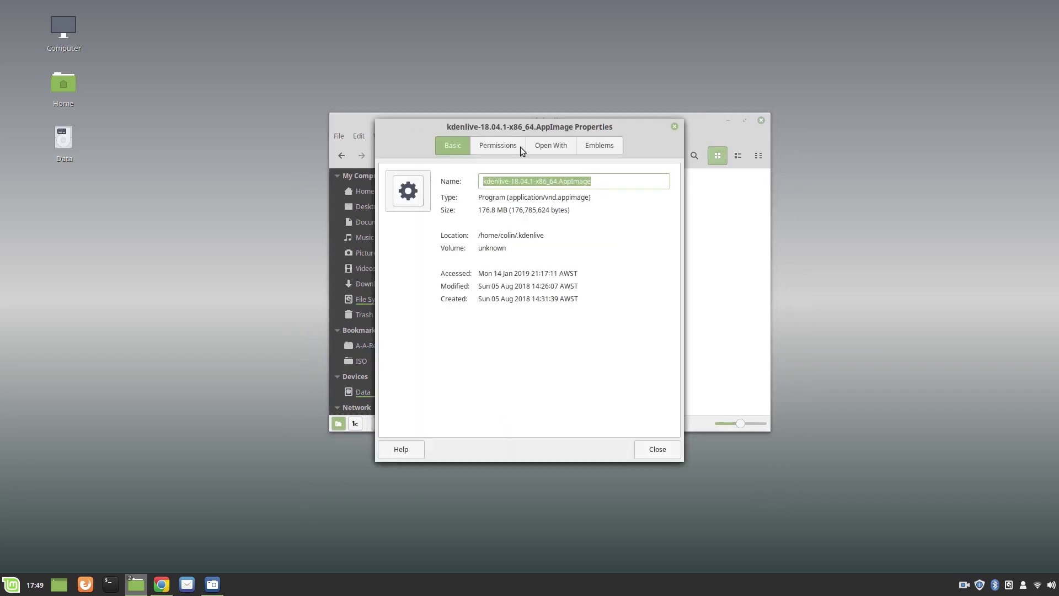
click(504, 145)
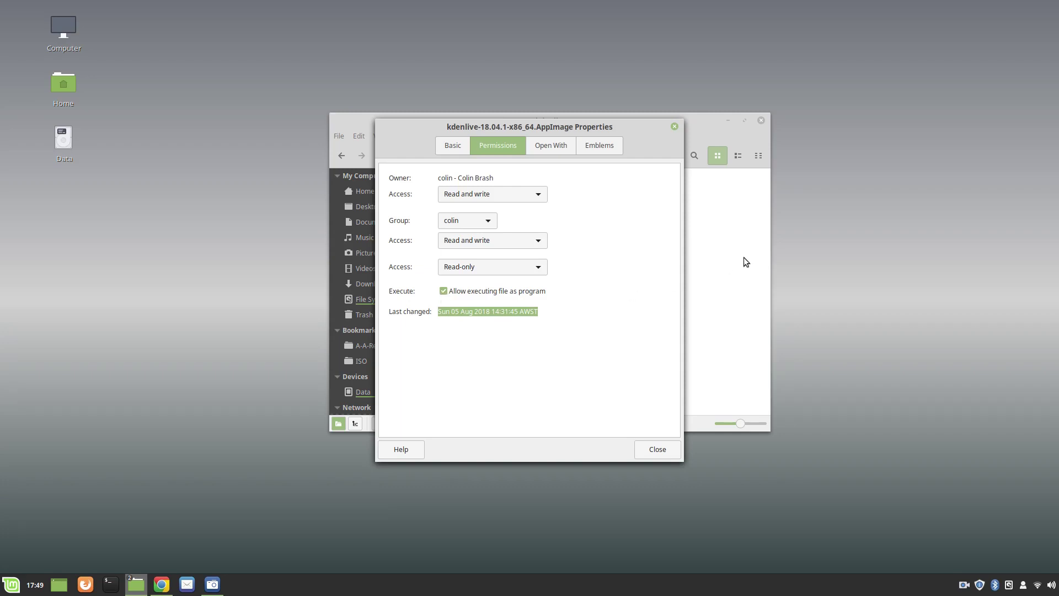
click(658, 450)
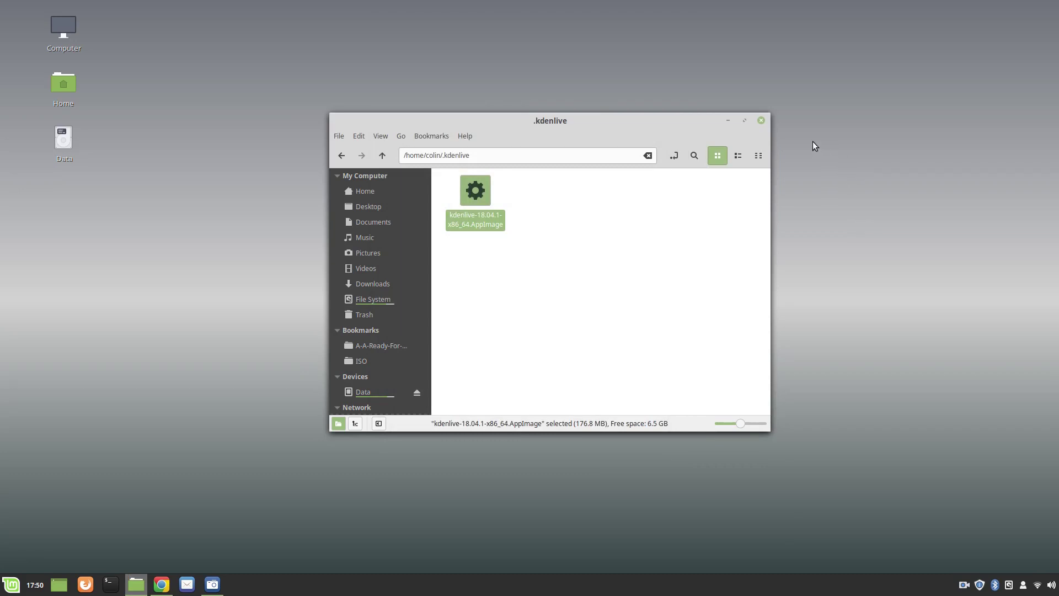
- Close the Nemo window and view the kdenlive-18.12.1b AppImage's permissions in Files
click(762, 121)
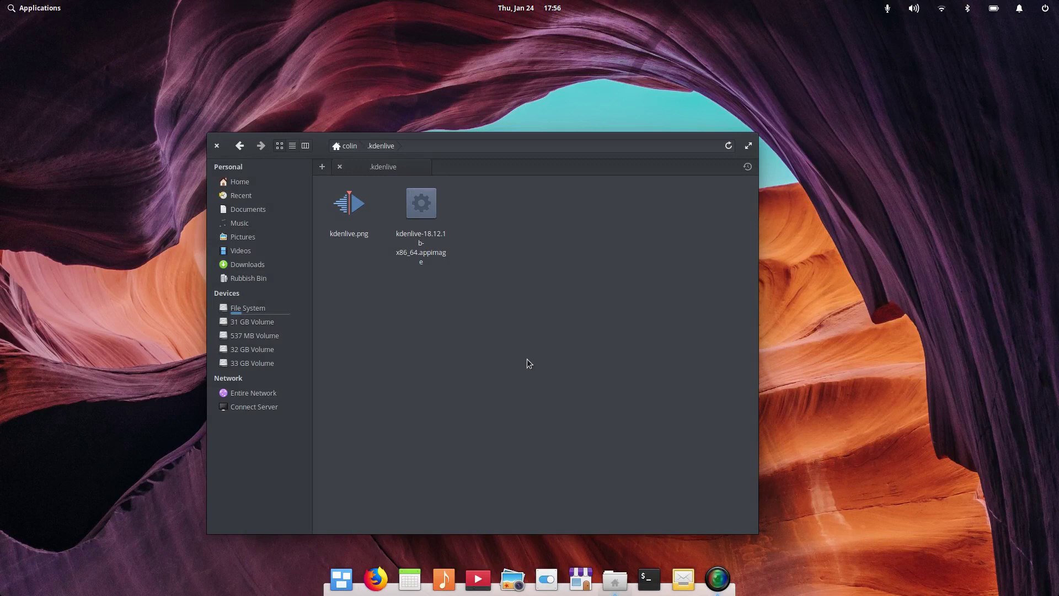
right_click(427, 213)
click(457, 361)
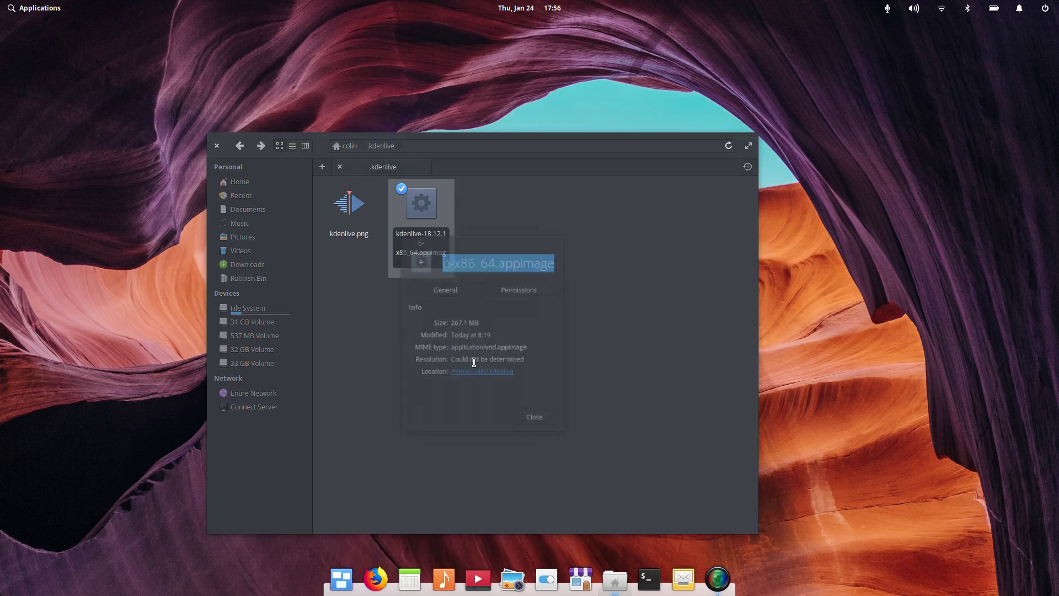
click(525, 290)
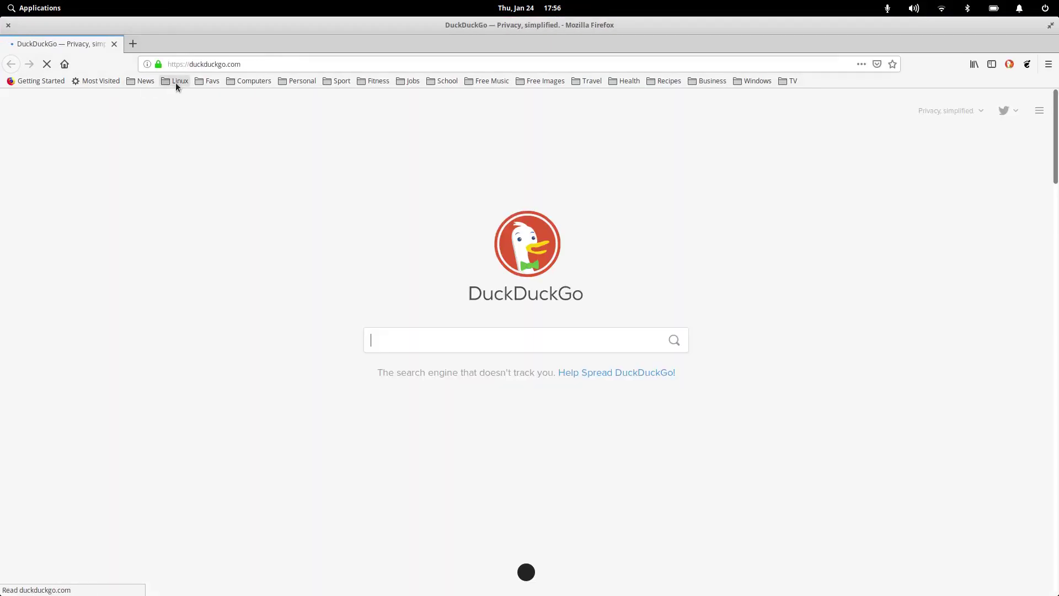
- Open the Super User chmod answer from the Linux > Tips and Tricks bookmarks, then launch Terminal
click(175, 81)
mouse_move(193, 154)
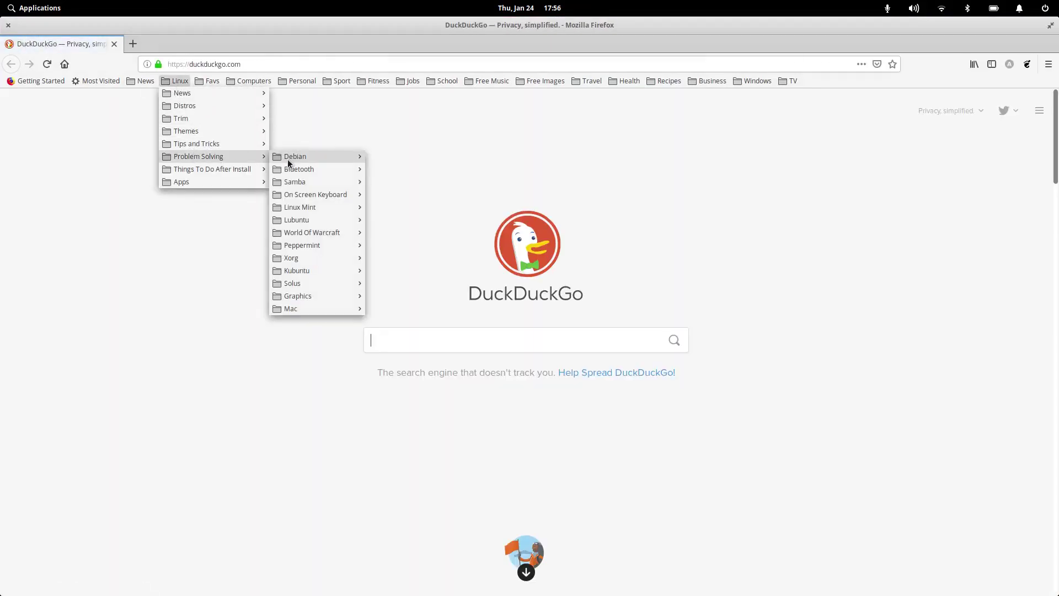
mouse_move(253, 149)
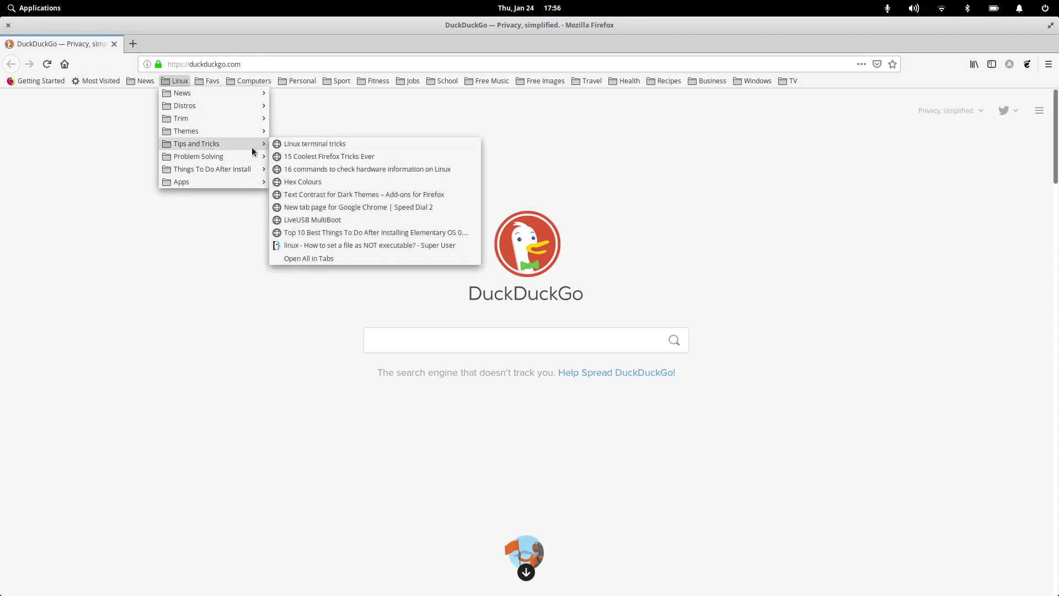
click(342, 245)
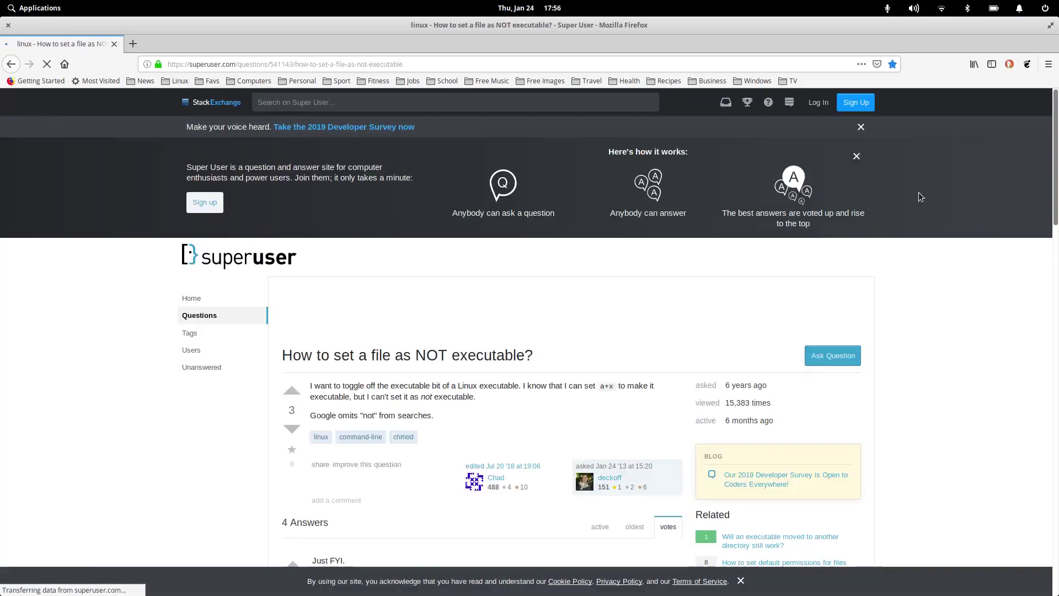
scroll(447, 364, down, 5)
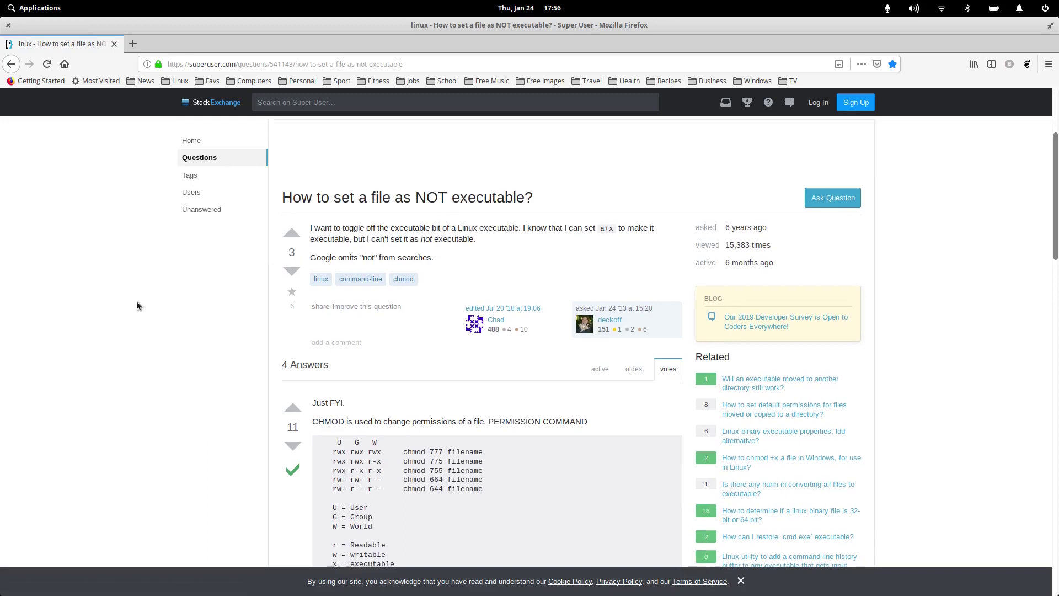
scroll(143, 301, down, 5)
scroll(159, 289, down, 3)
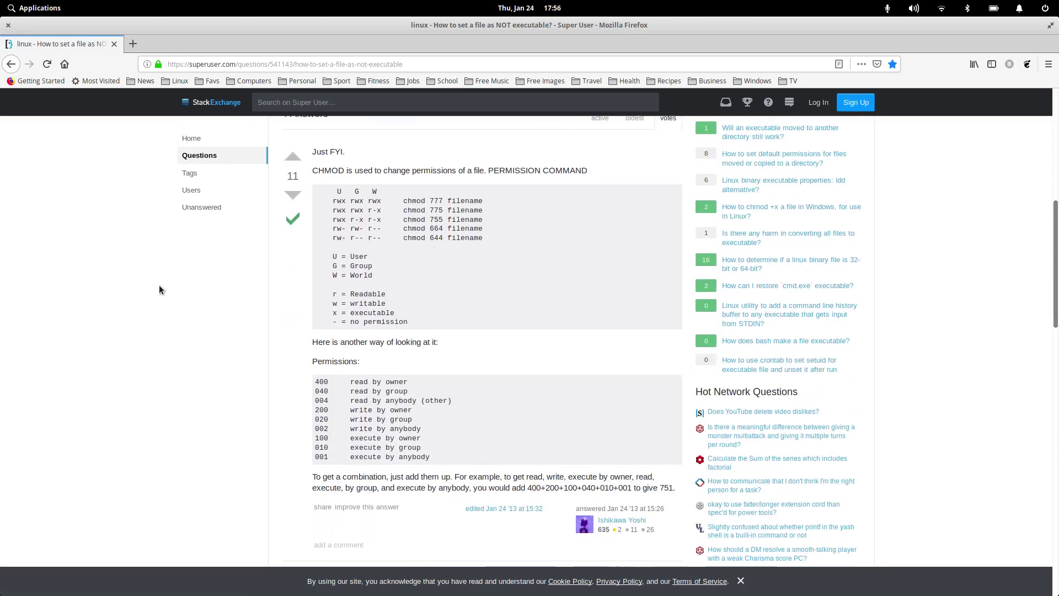
scroll(159, 290, down, 1)
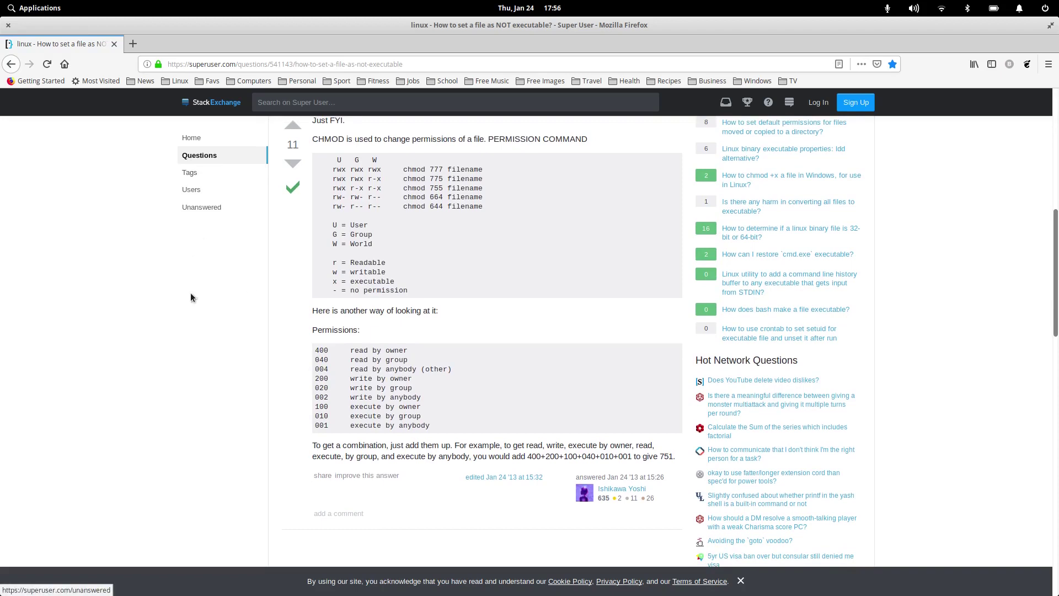
click(649, 577)
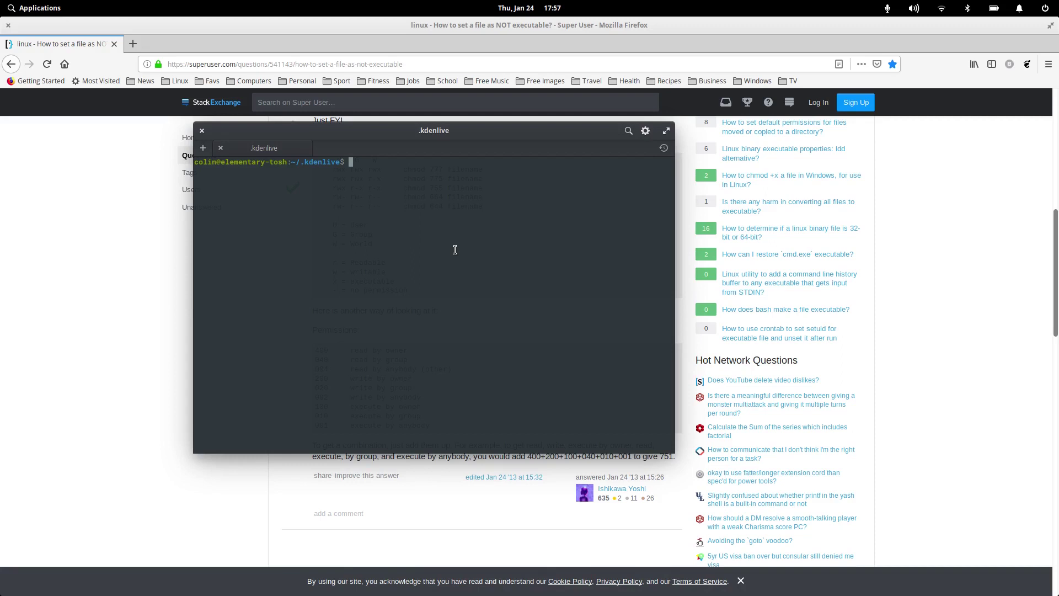
- Change into the home folder's .kdenlive directory using Tab completion
text(cd)
key(Return)
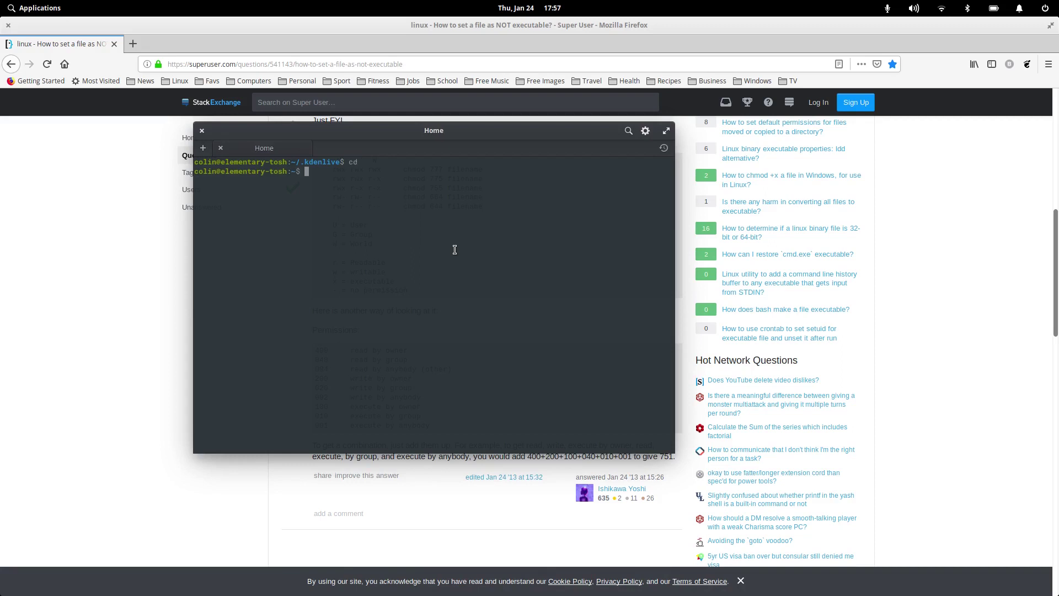
text(cd)
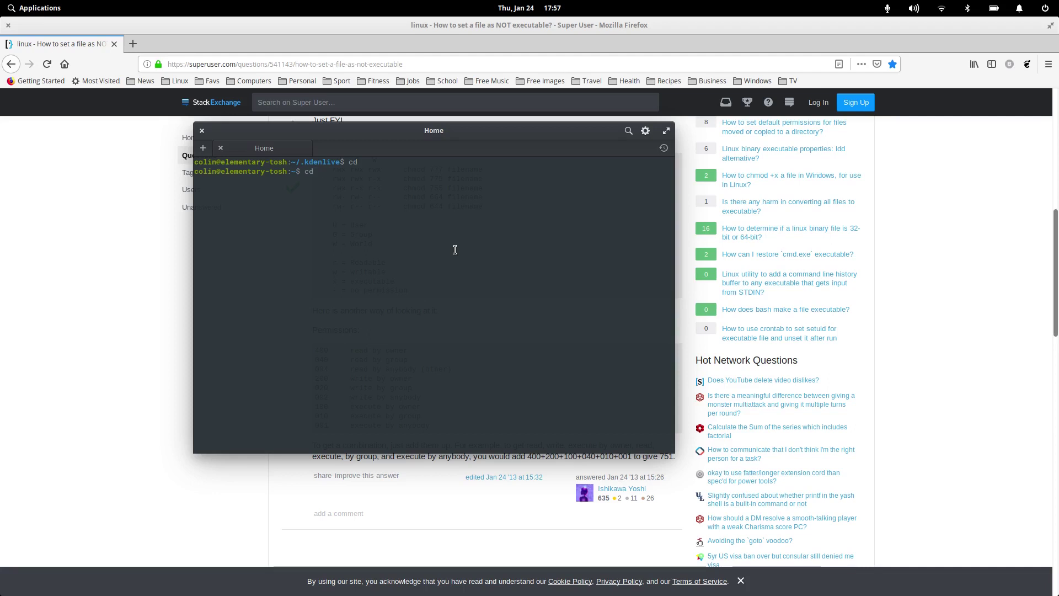
text( ~)
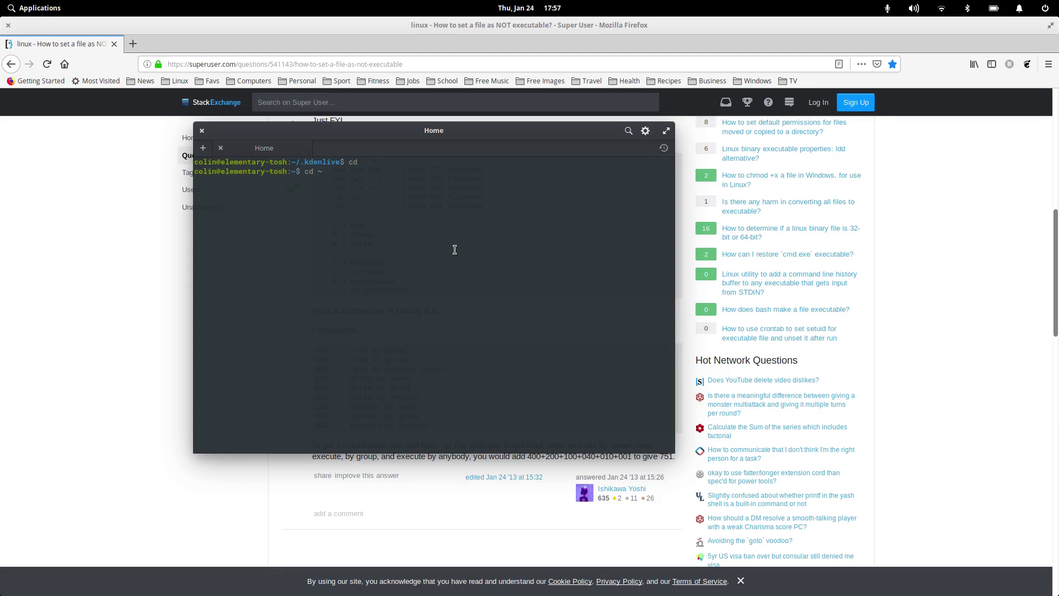
text(/)
key(BackSpace)
key(BackSpace)
text(/home/colin/)
text(.kd)
key(Tab)
key(Return)
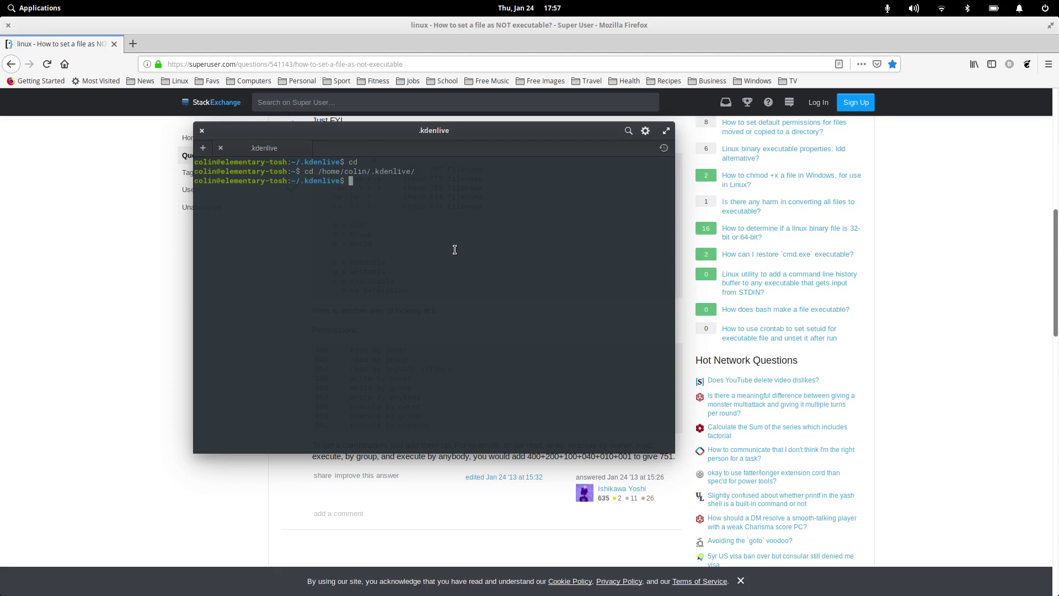
- List the .kdenlive files and begin typing chmod +x
text(ls)
key(Return)
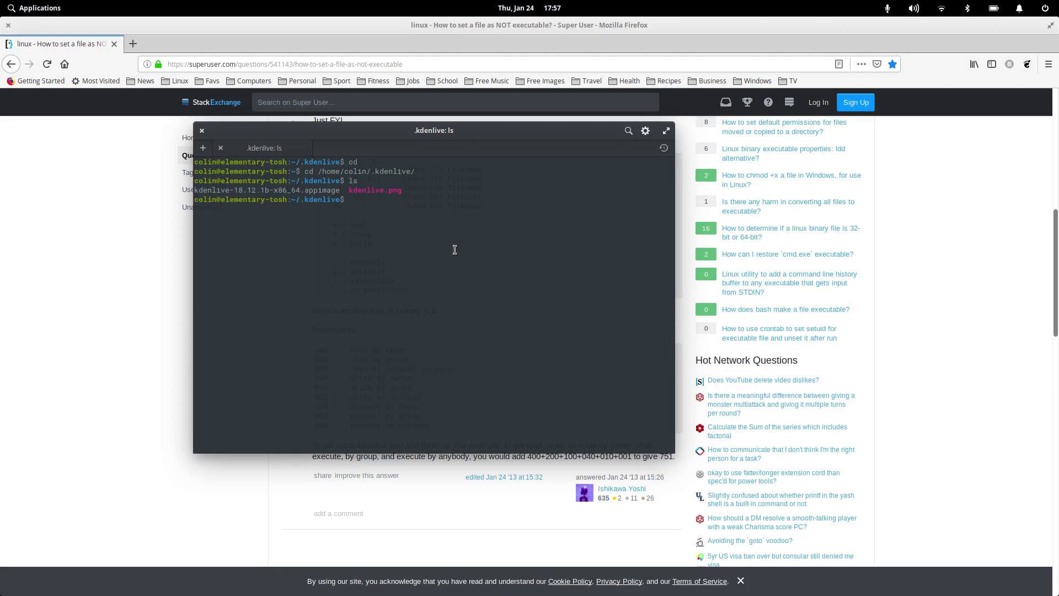
text(chmod +x)
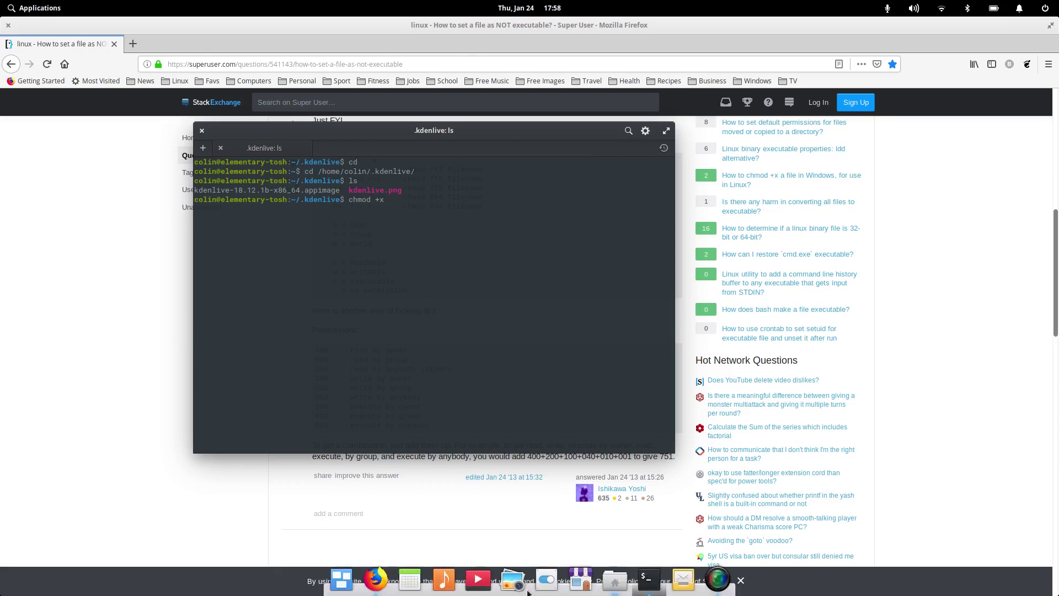
- Close the AppImage's properties in Files and run the incomplete chmod +x command
click(616, 579)
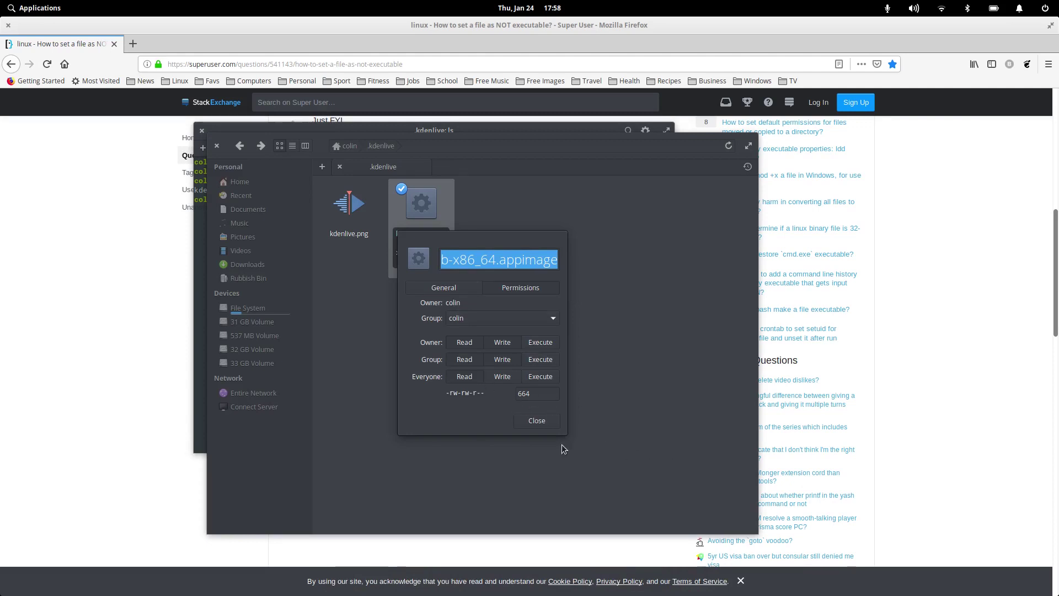
click(536, 420)
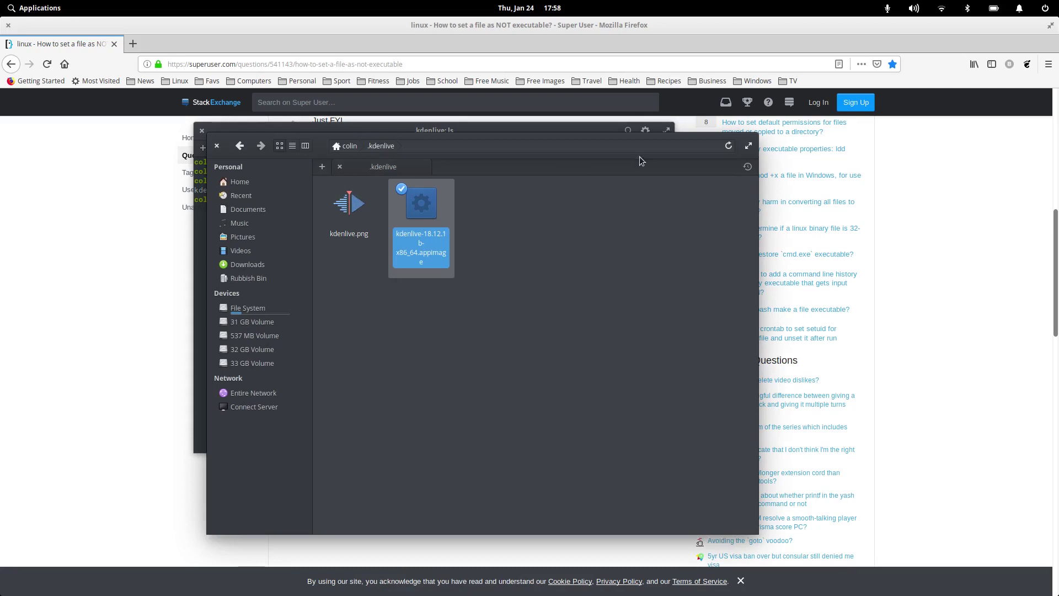
click(200, 345)
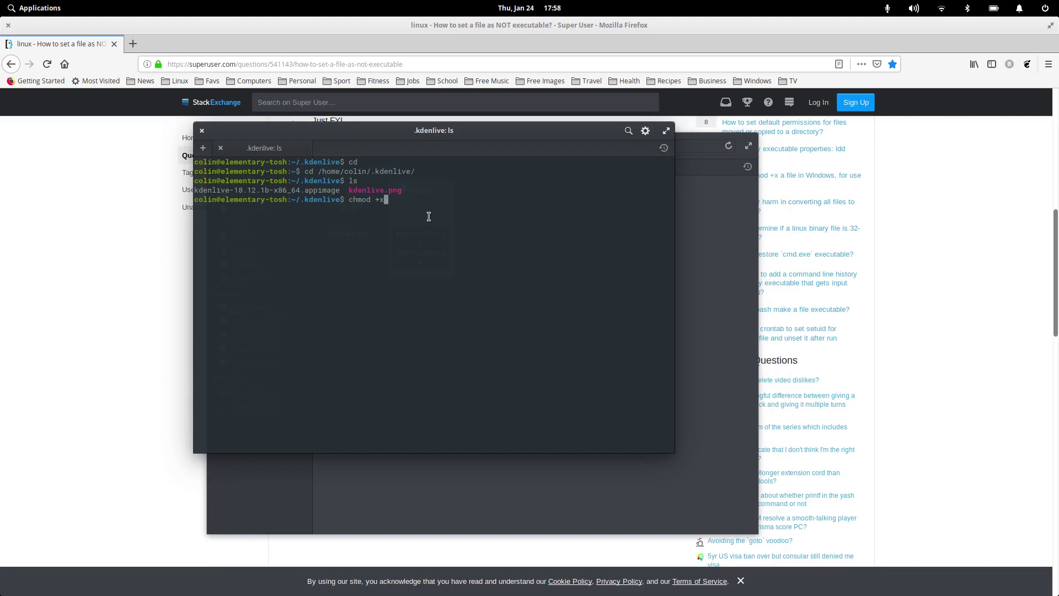
key(Return)
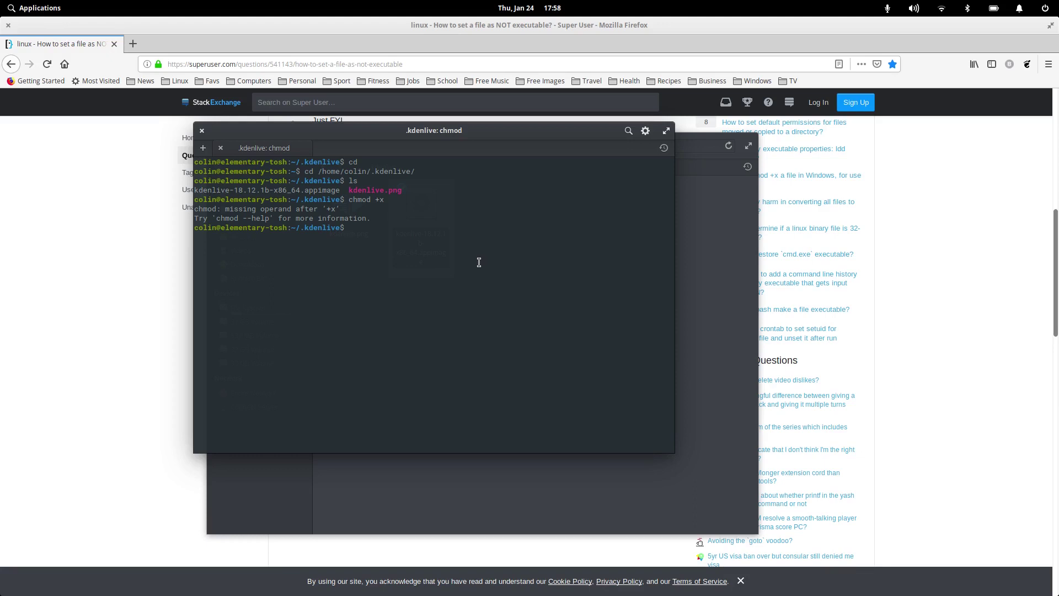
- Run chmod +x kdenlive-18.12.1b-x86_64.appimage, Tab-completing the file name
text(chmod +x kden)
key(Tab)
text(-18)
key(Tab)
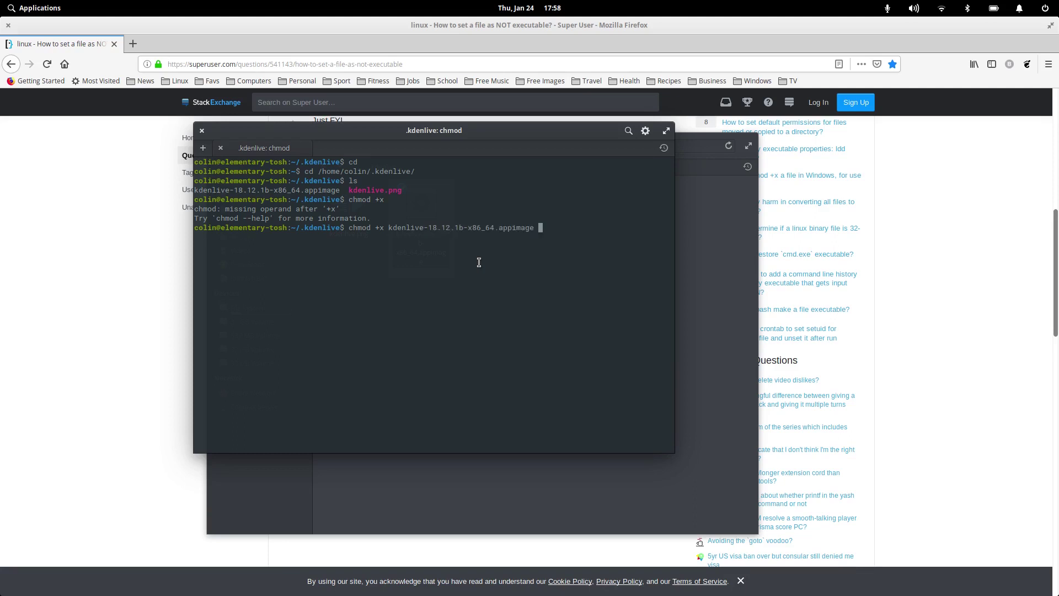
key(Return)
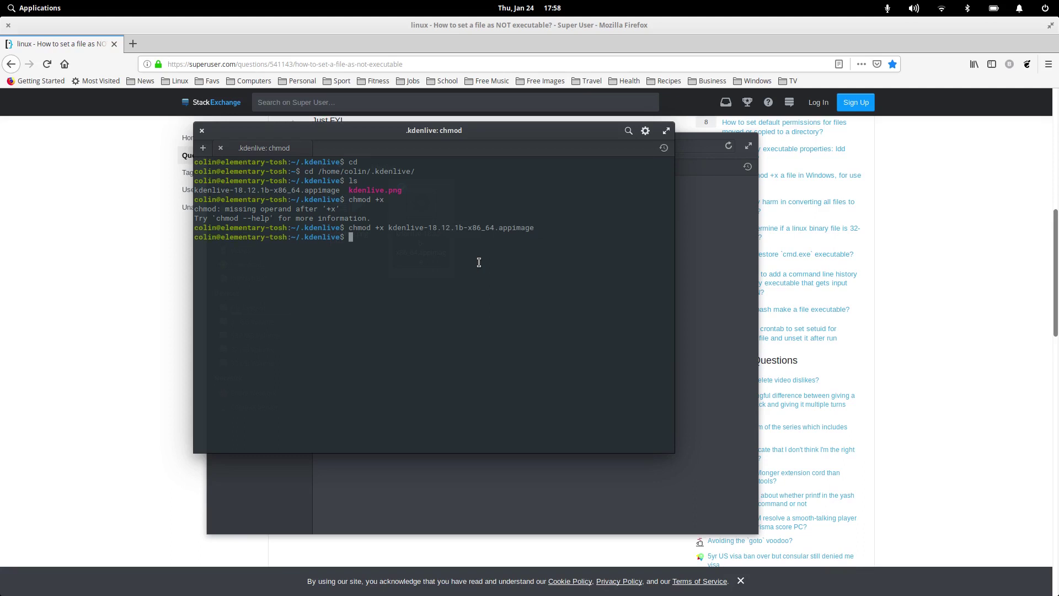
click(726, 211)
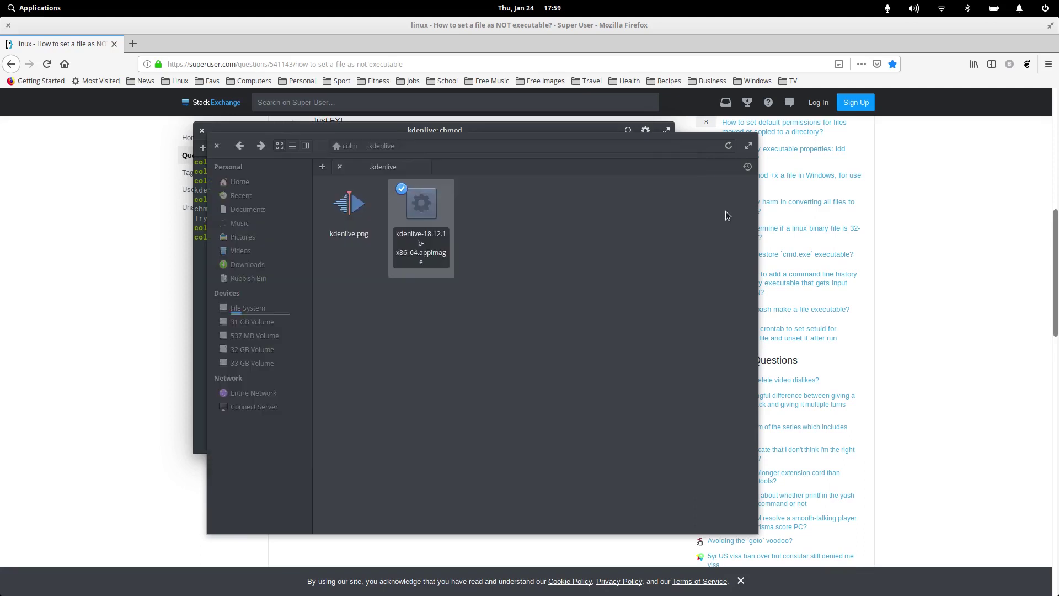
right_click(415, 201)
click(444, 368)
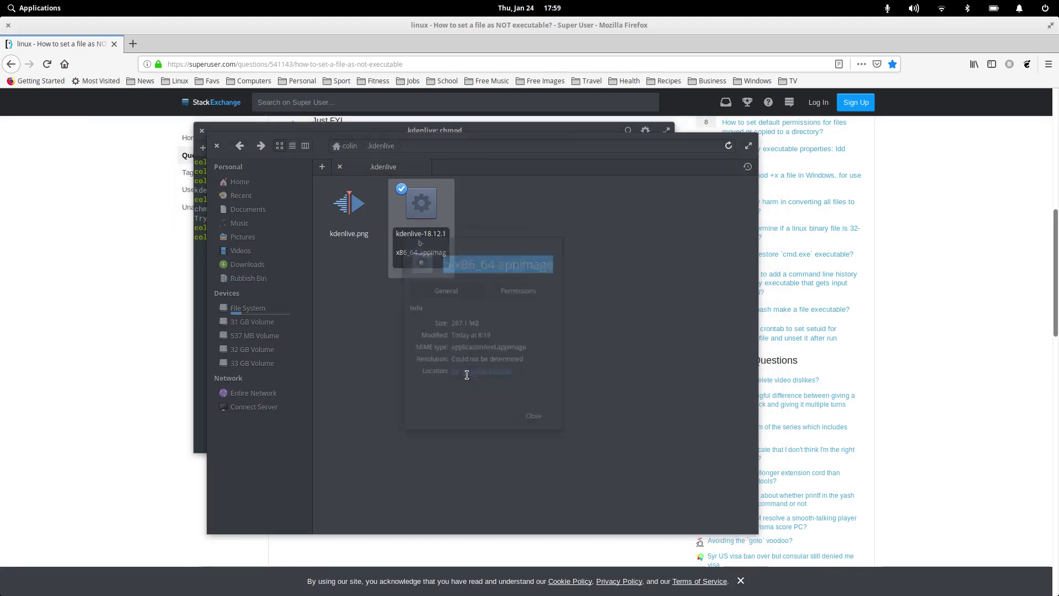
click(523, 289)
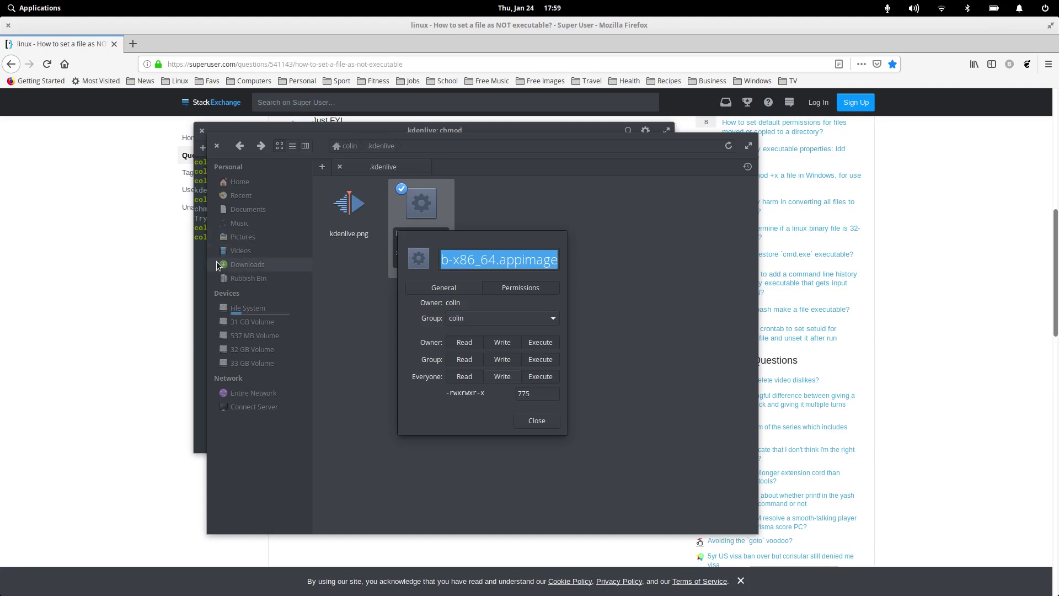
click(199, 273)
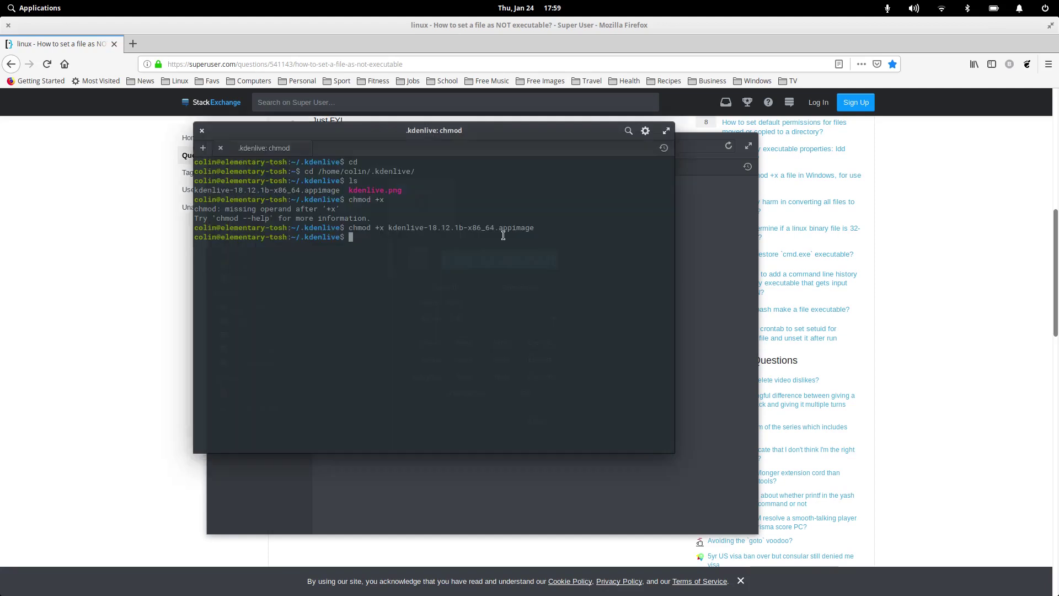
- Run chmod -x kdenlive-18.12.1b-x86_64.appimage, completing the name with Tab
text(chmod -x kdenlive-18)
key(Tab)
key(Return)
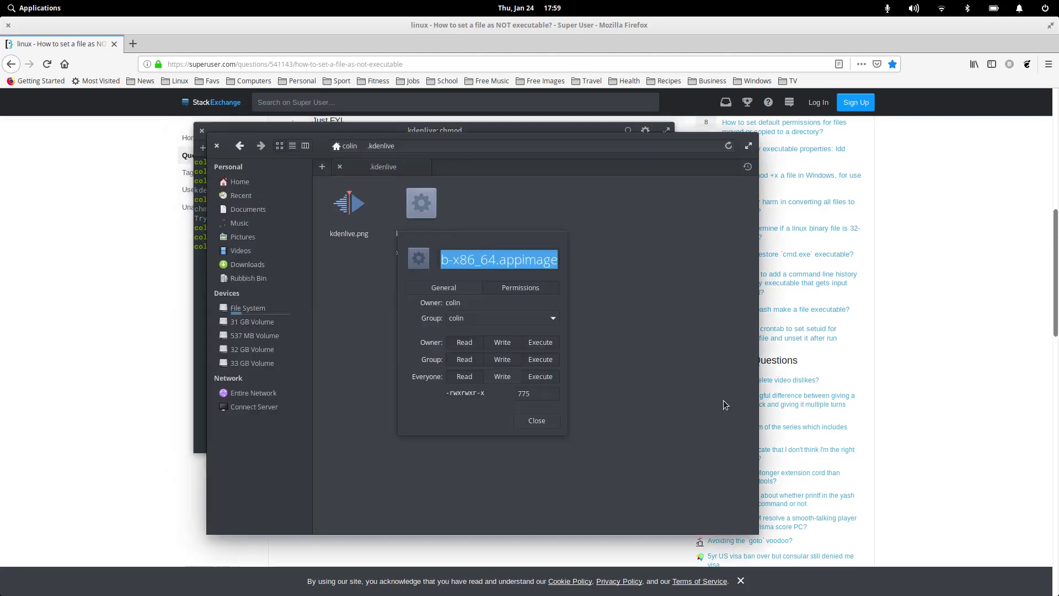
- Close the outdated properties and reopen the AppImage's Permissions tab in Files
click(724, 399)
click(538, 420)
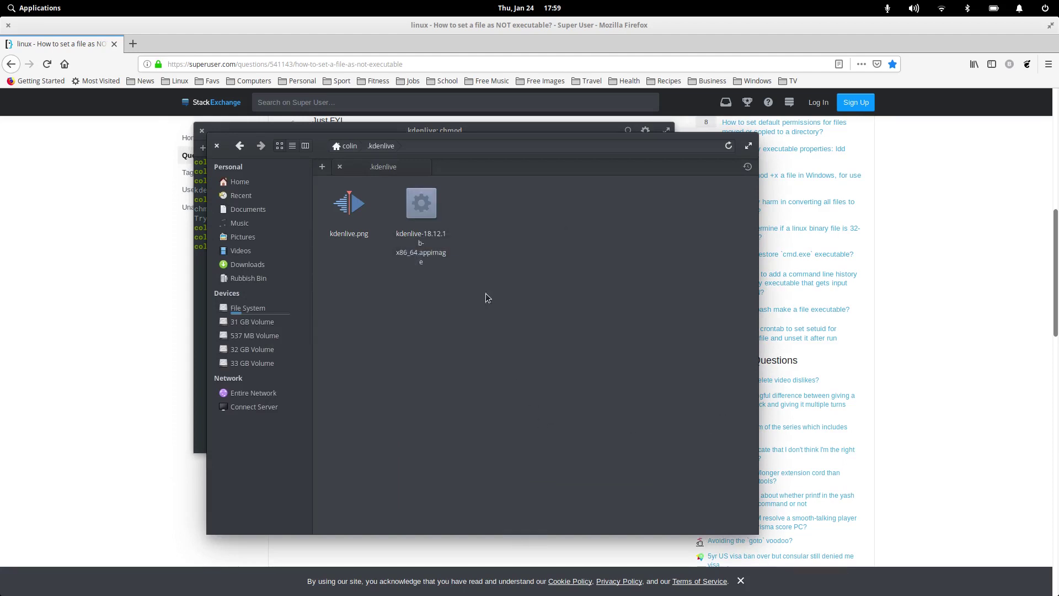
click(423, 200)
right_click(423, 200)
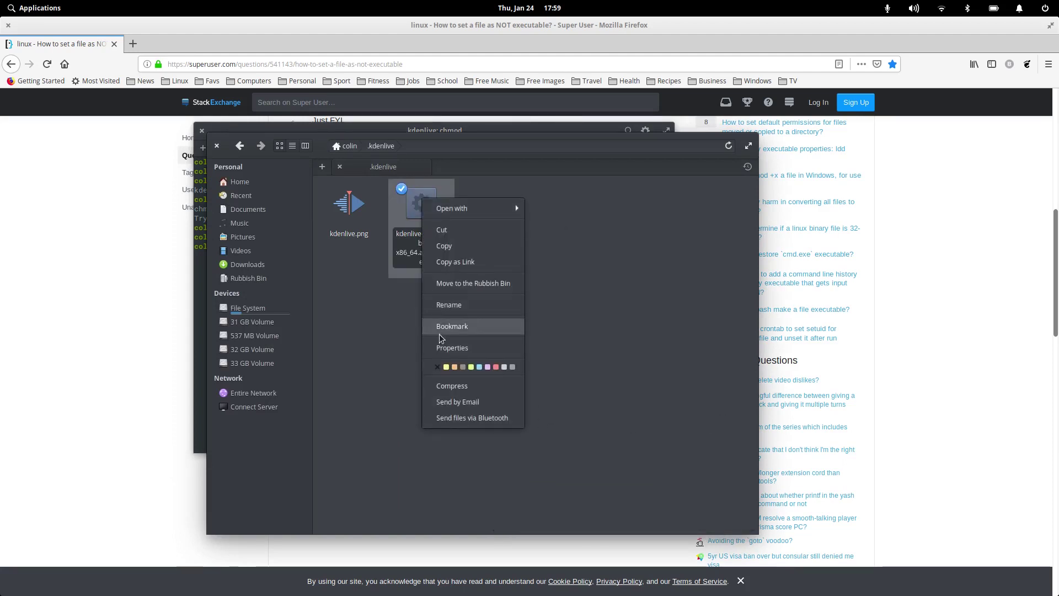
click(444, 348)
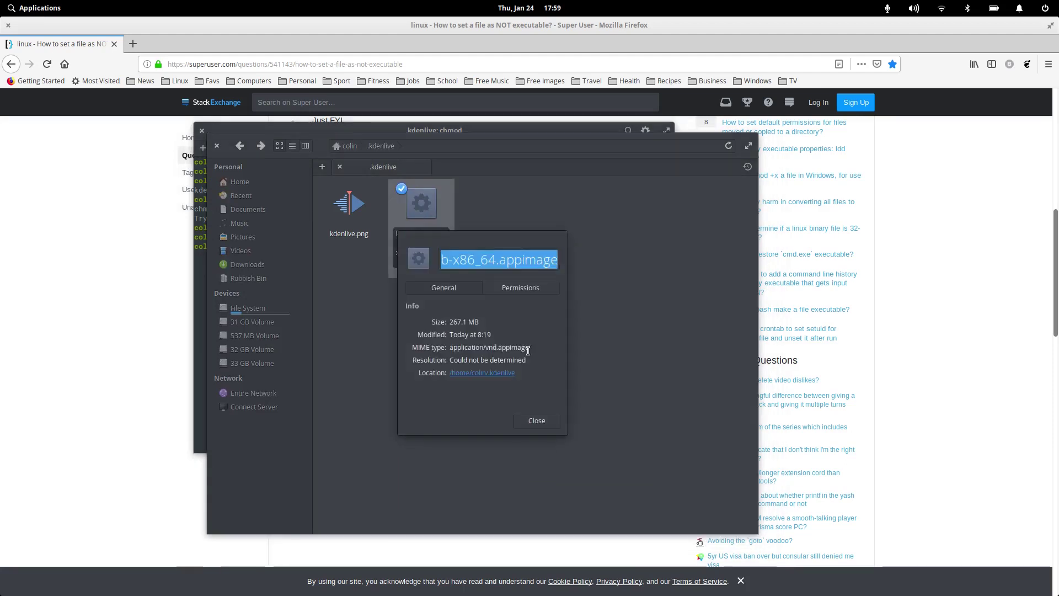
click(528, 289)
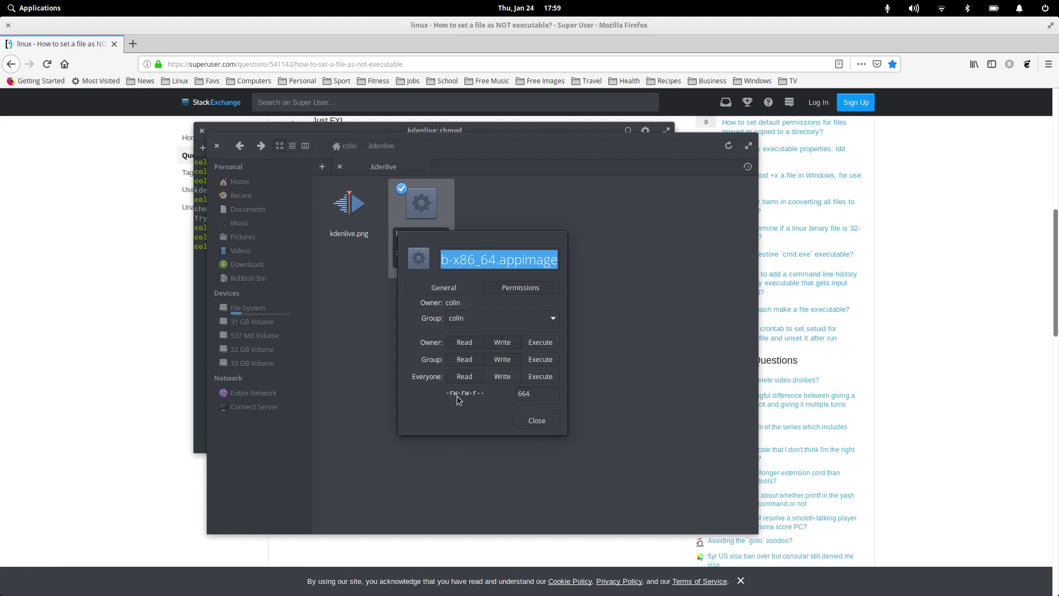
- Enable execute for owner and everyone and remove group write, giving 755 (-rwxr-xr-x)
click(535, 341)
click(548, 379)
click(503, 360)
click(537, 421)
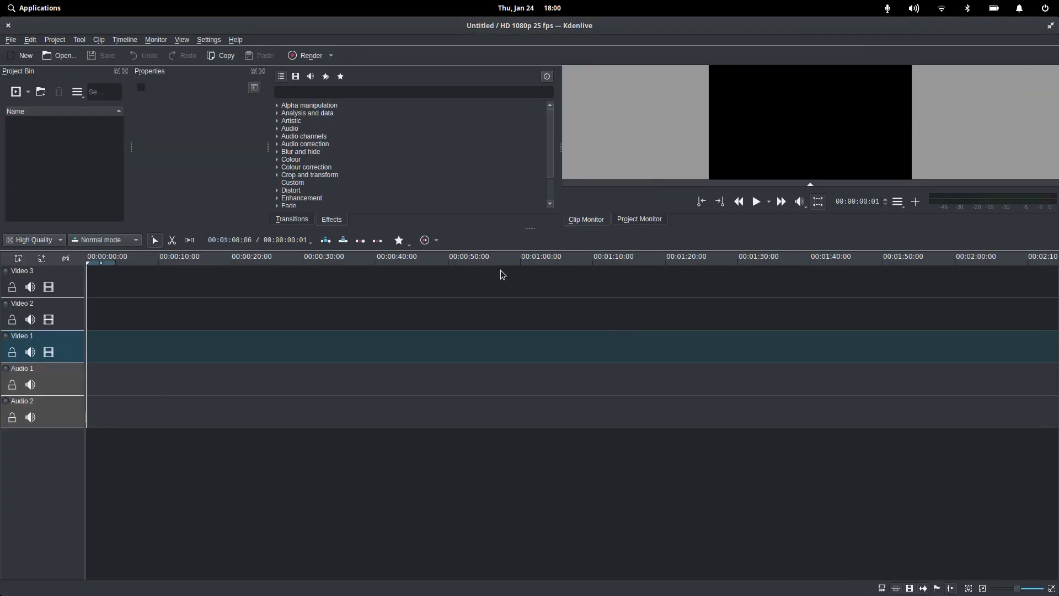
- Close the Kdenlive window, returning to Files with the .kdenlive folder
click(9, 25)
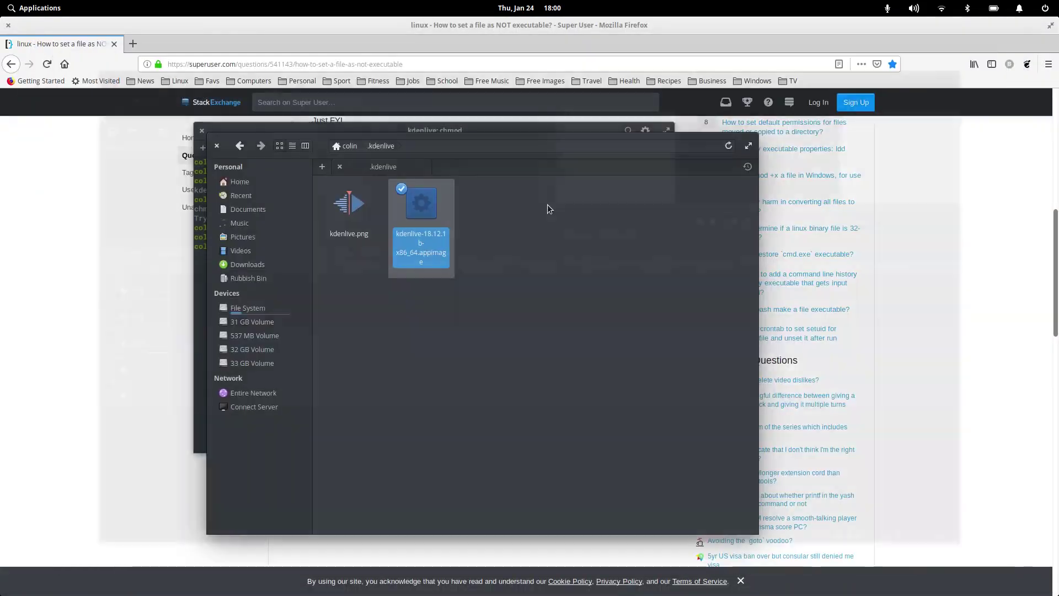
- Set the Kdenlive AppImage's permissions to 664 (-rw-rw-r--), removing all execute rights
right_click(409, 205)
click(452, 375)
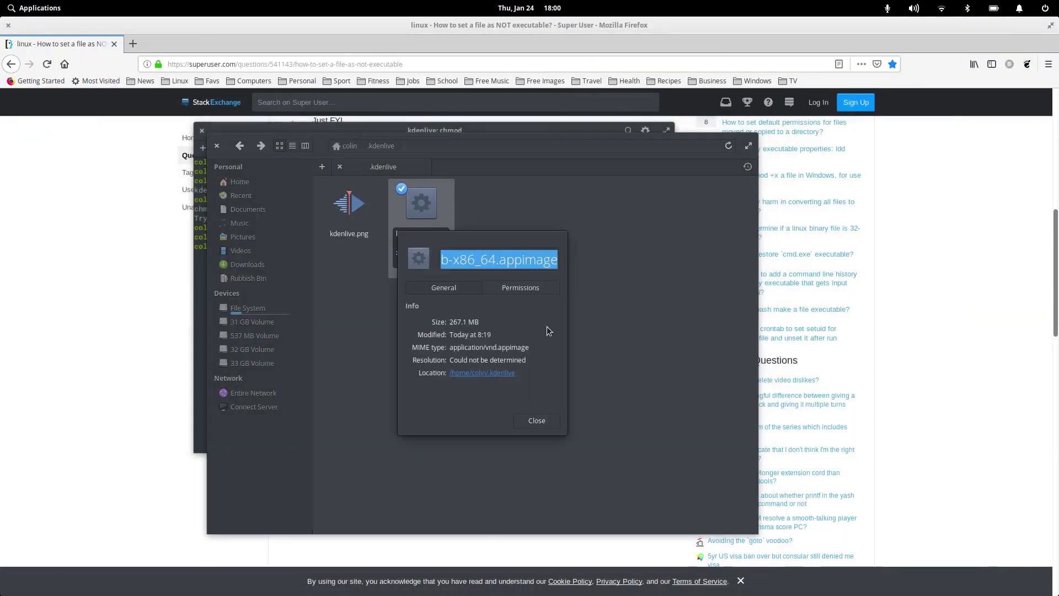
click(531, 286)
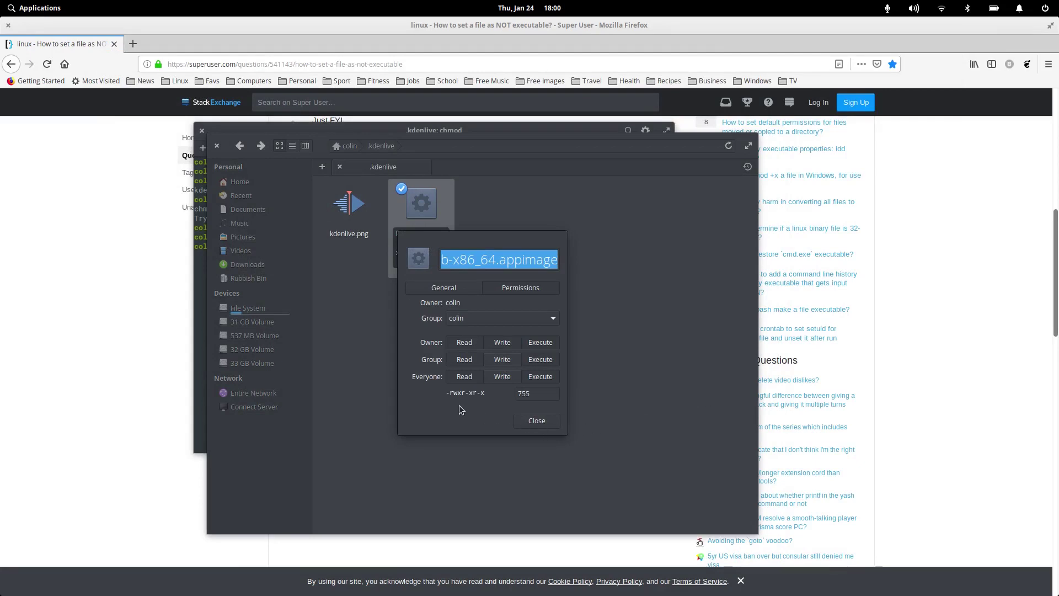
click(551, 340)
click(542, 361)
click(504, 376)
click(502, 359)
click(543, 420)
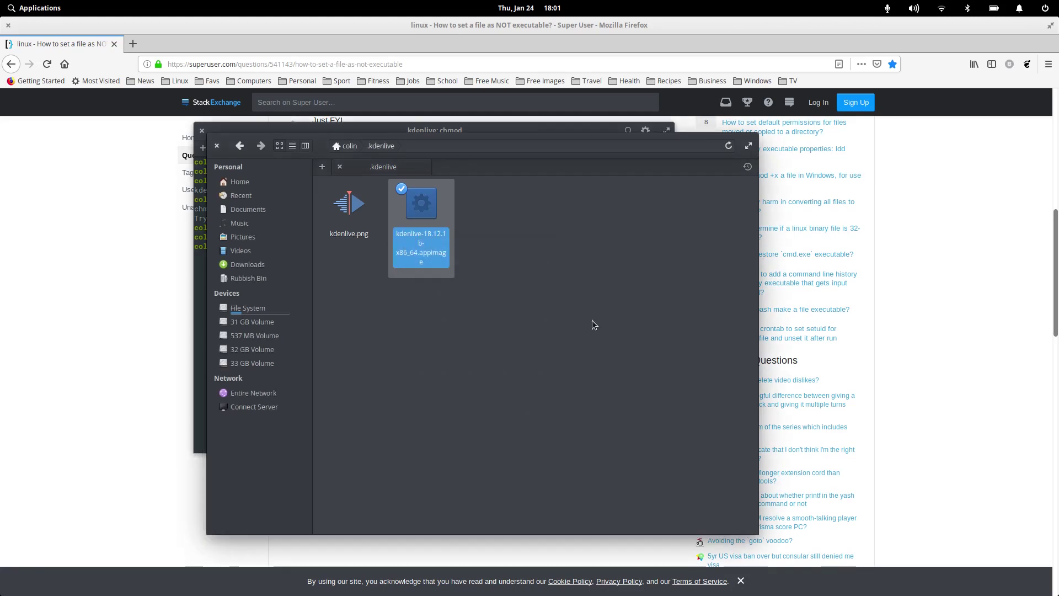
double_click(416, 210)
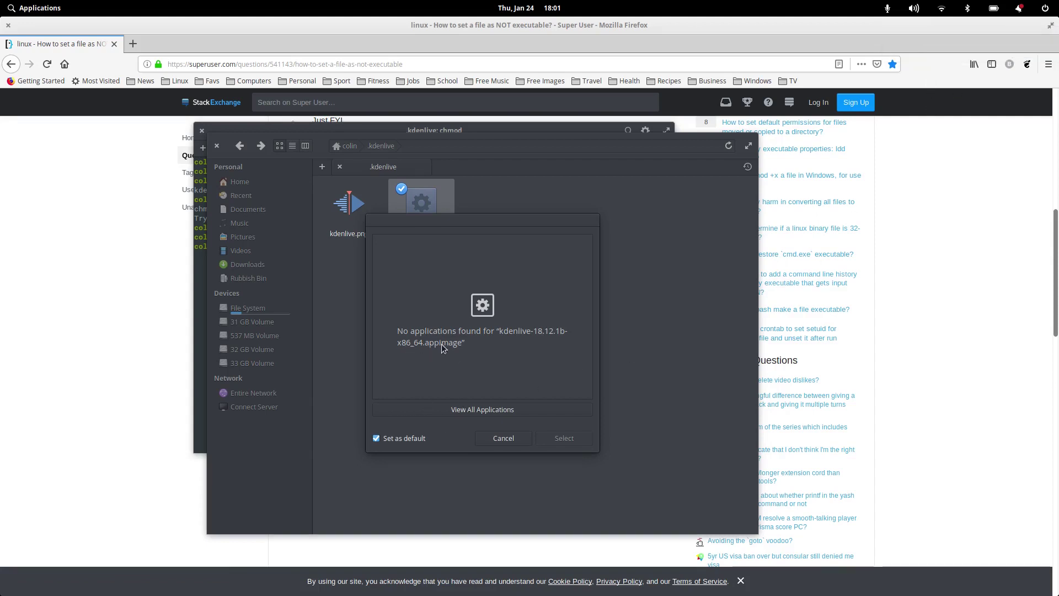
click(493, 438)
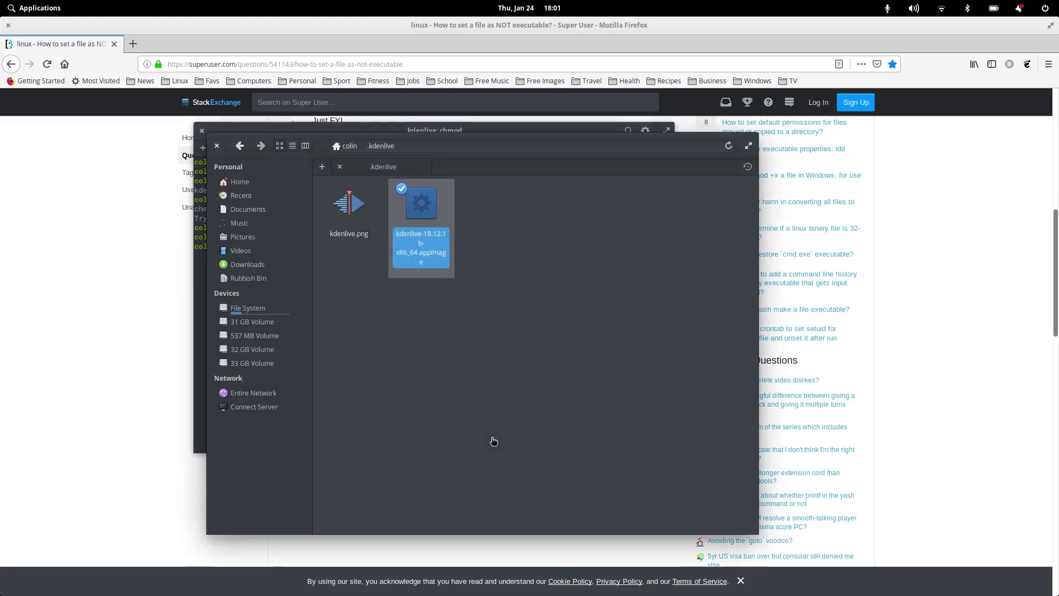
- Give the AppImage group and everyone execute rights so its permissions read 775 (-rwxrwxr-x)
right_click(417, 222)
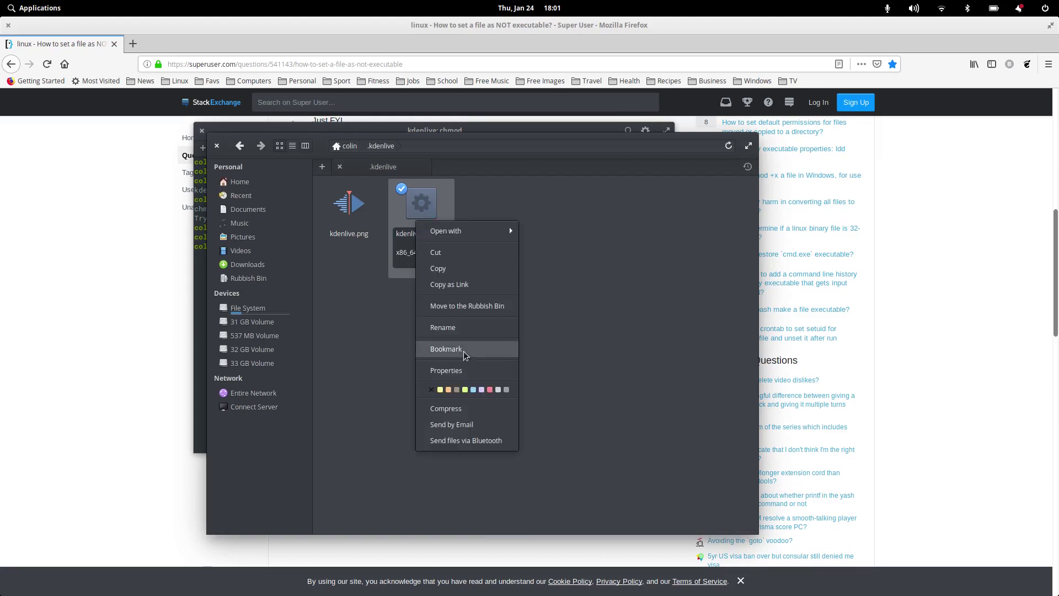
click(465, 366)
click(540, 285)
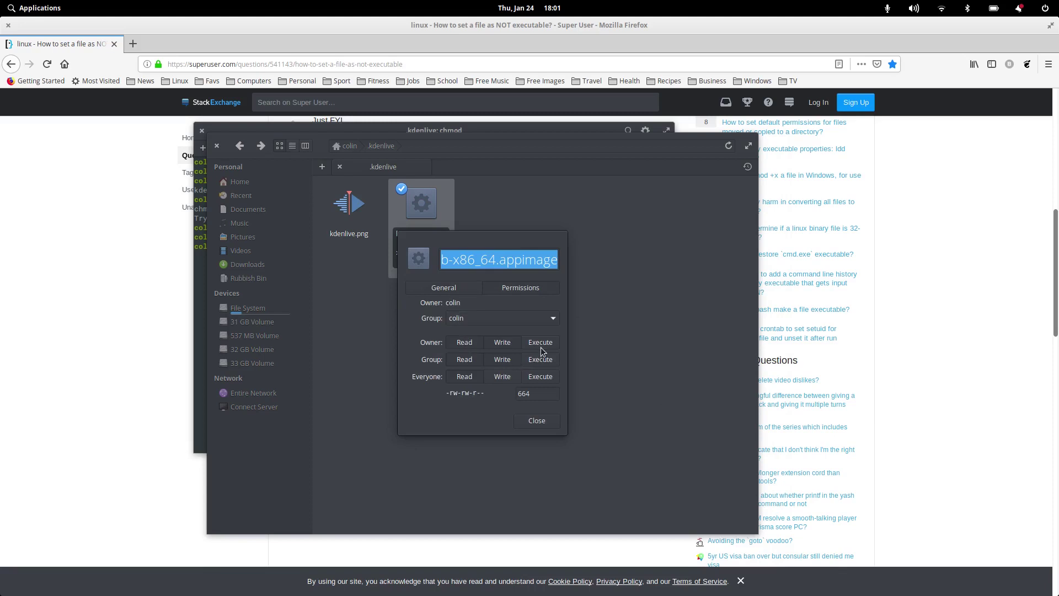
click(538, 361)
click(541, 376)
click(533, 425)
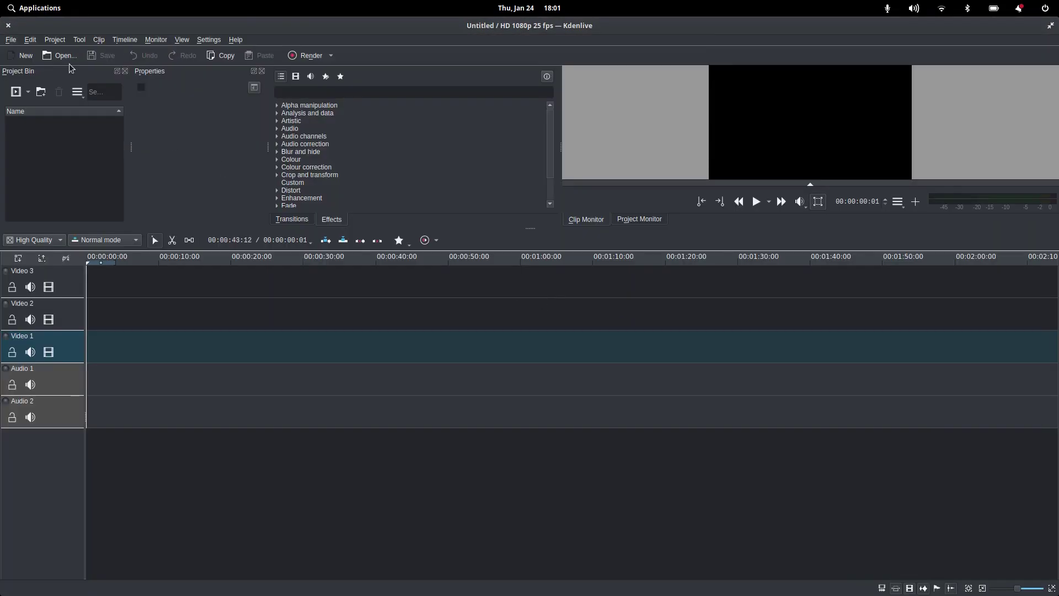
click(8, 25)
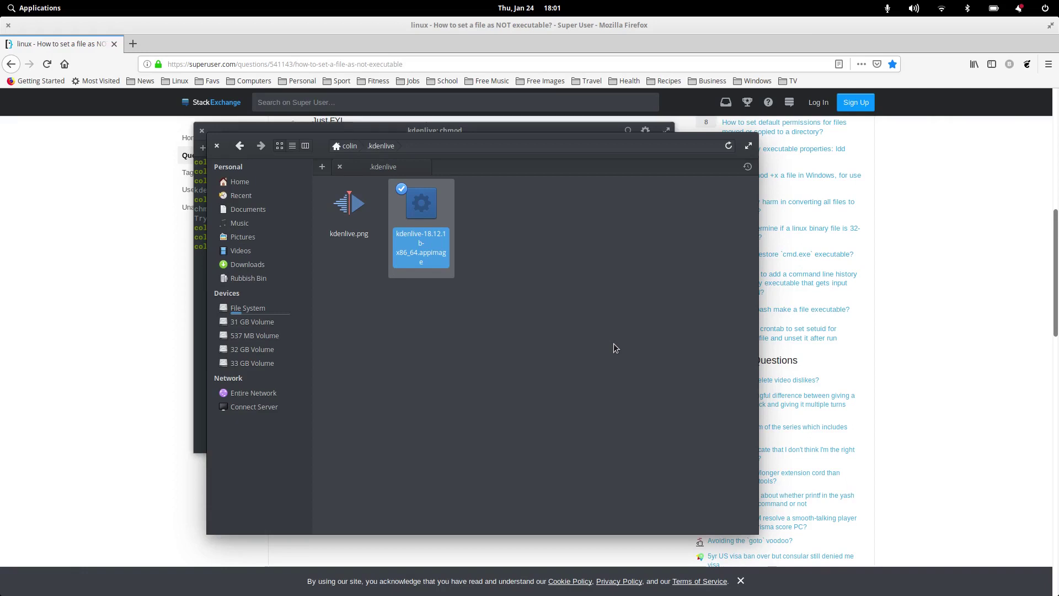
click(39, 9)
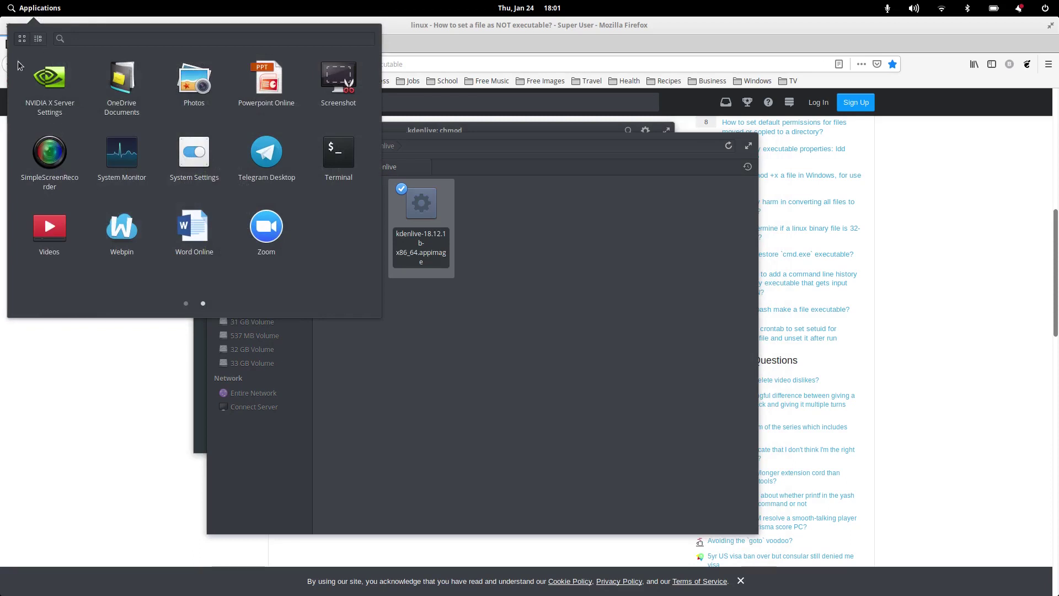
click(38, 40)
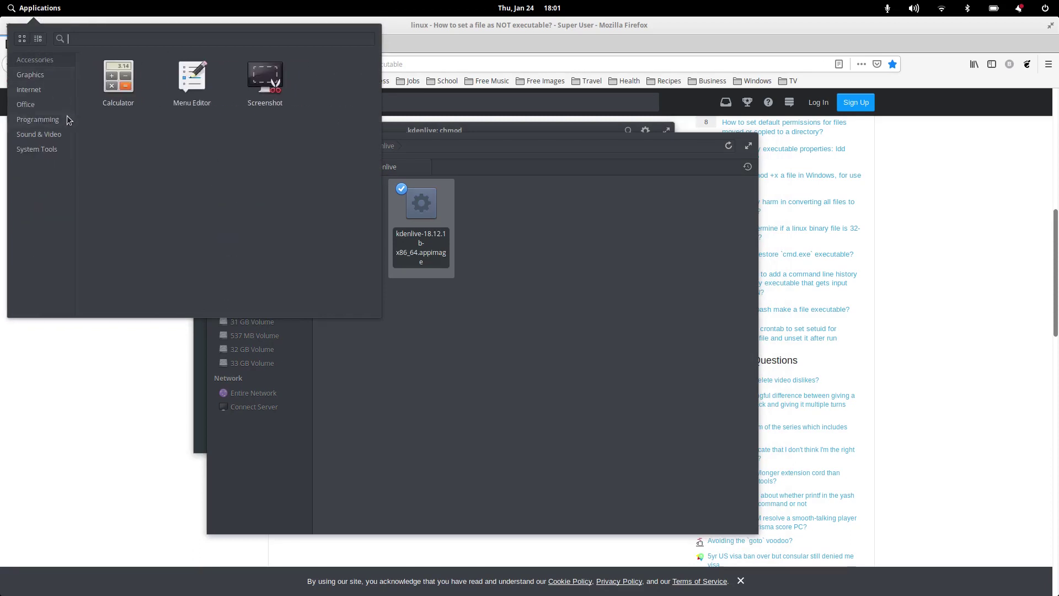
click(39, 134)
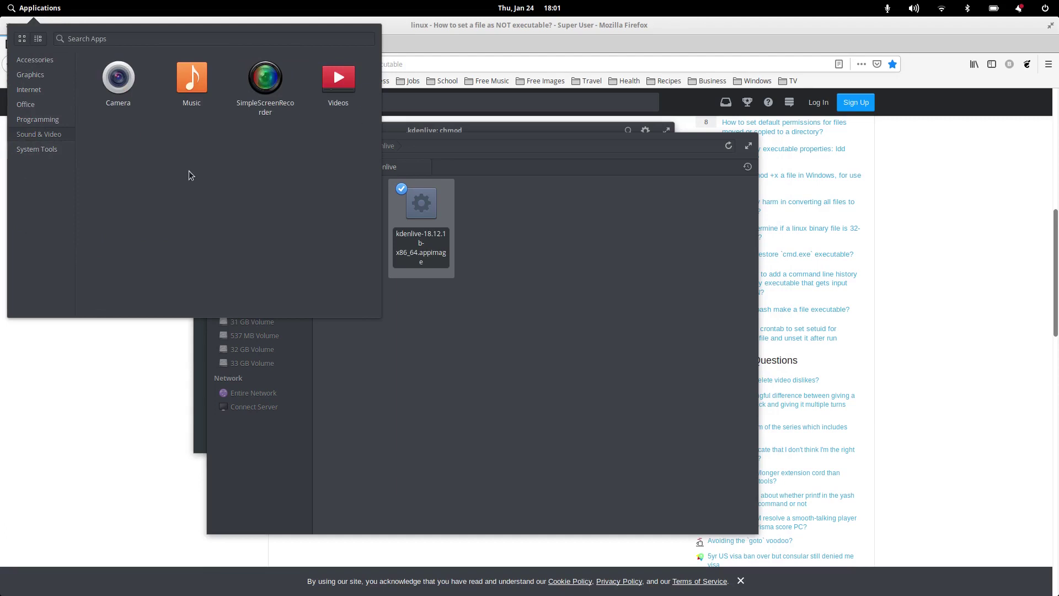
click(33, 60)
click(30, 75)
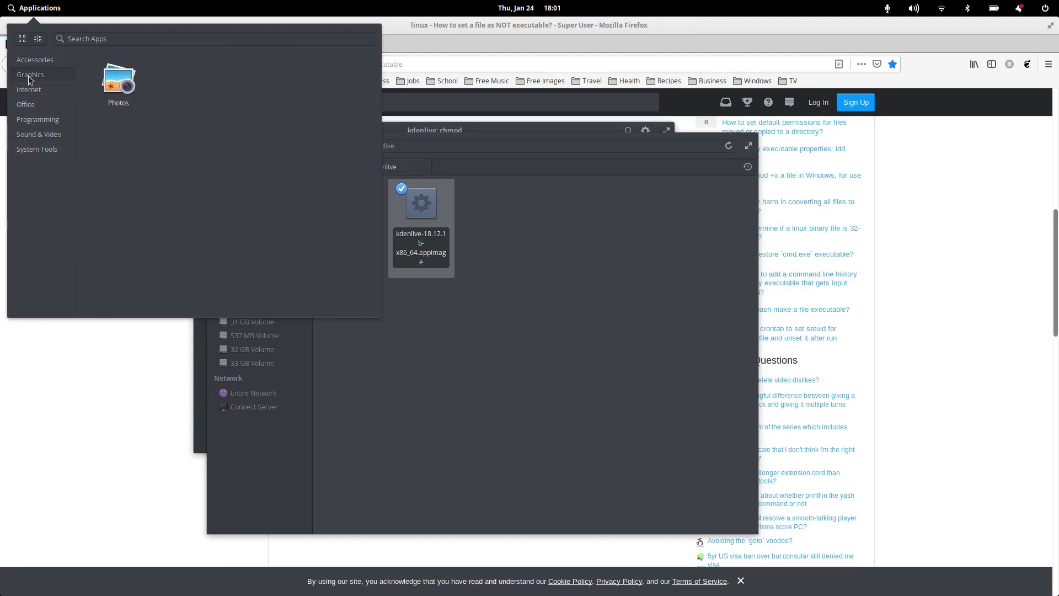
click(29, 89)
click(26, 104)
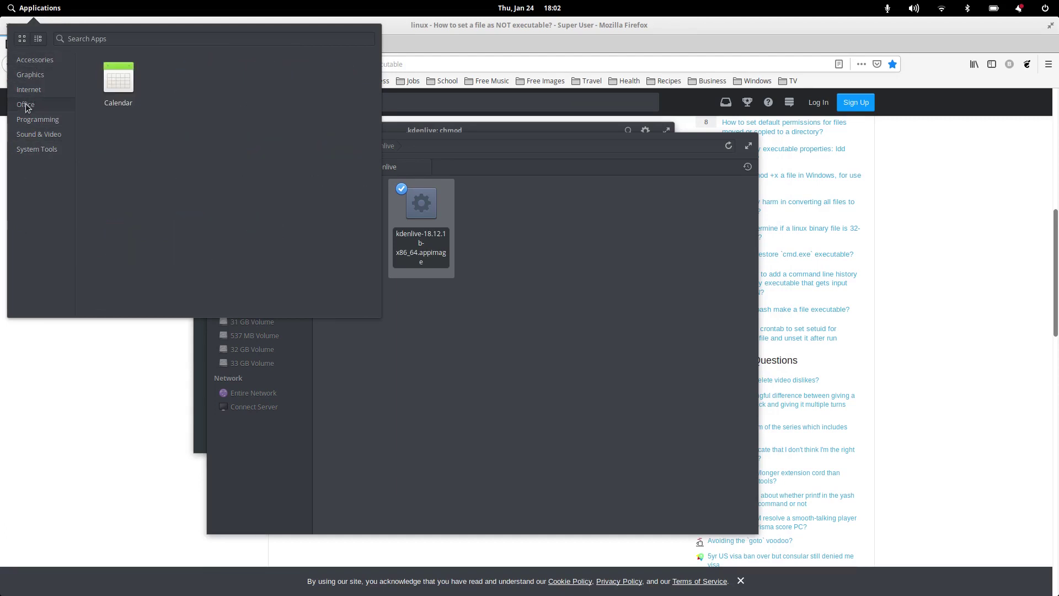
click(31, 120)
click(33, 136)
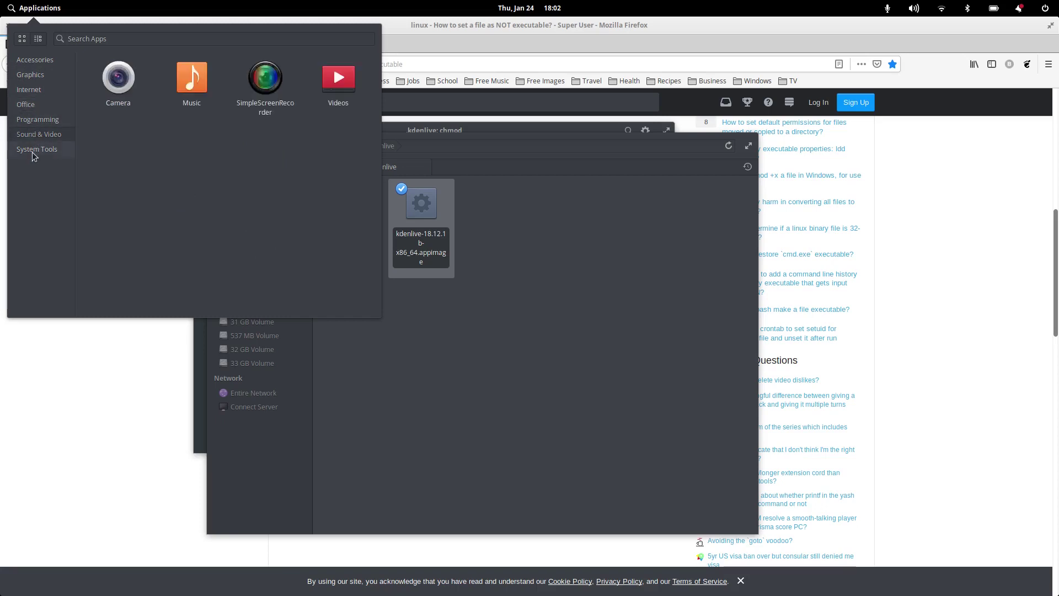
click(35, 149)
click(26, 9)
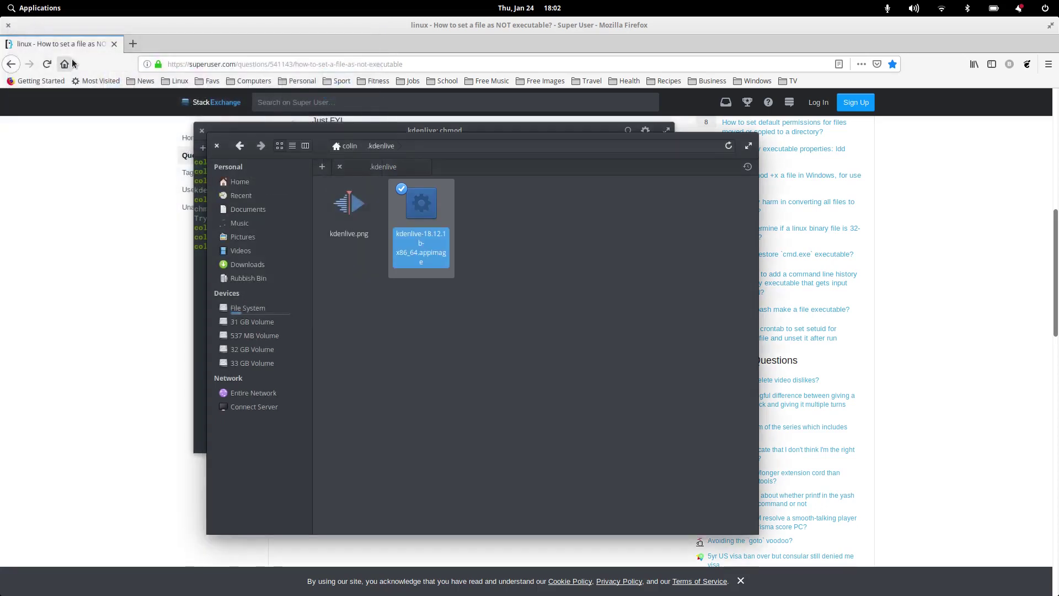
mouse_move(589, 589)
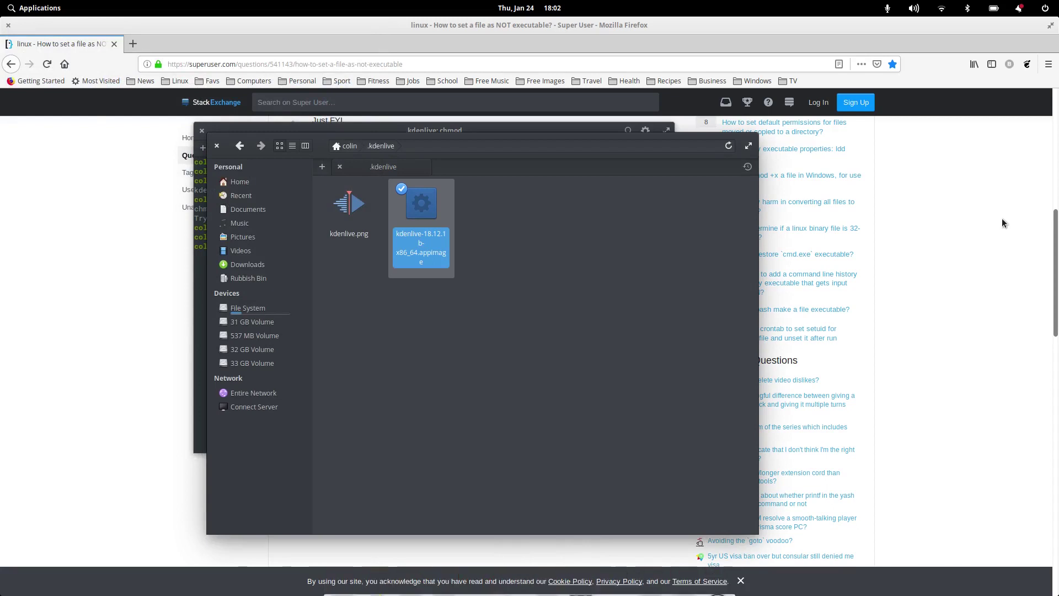
text(men)
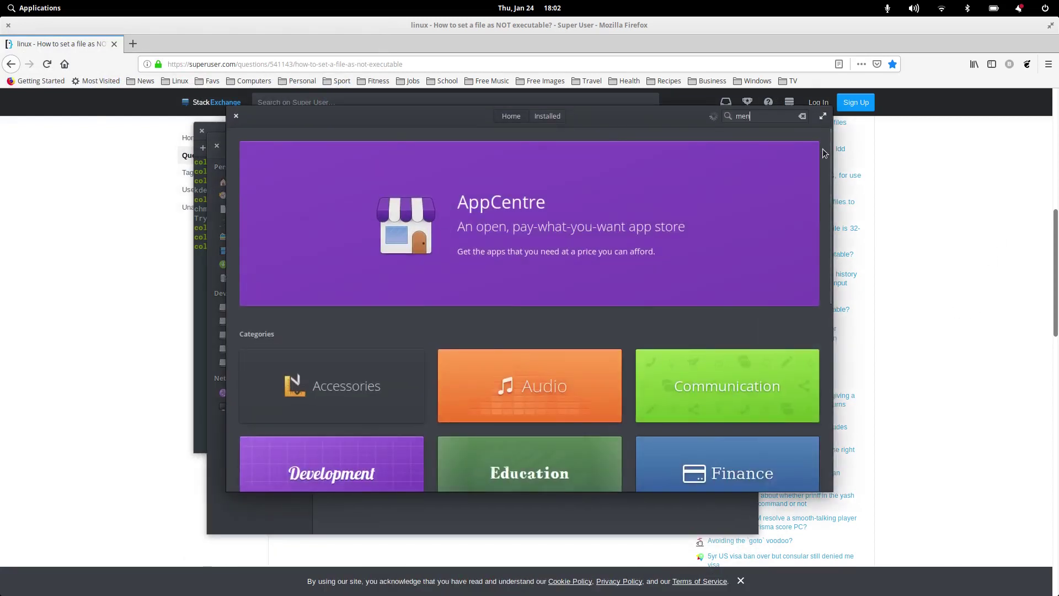
text(ulibre)
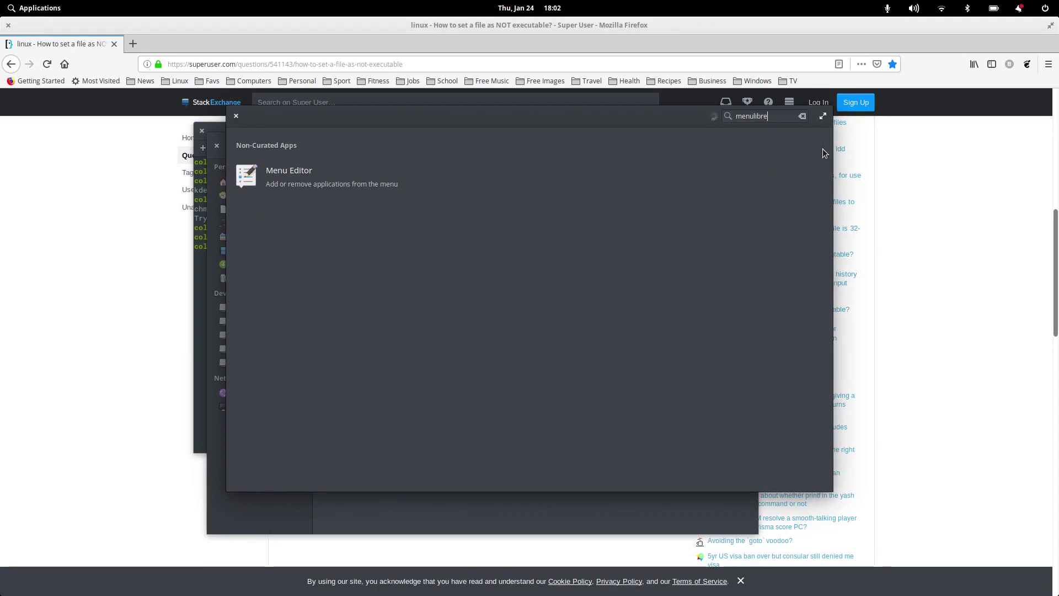
click(282, 171)
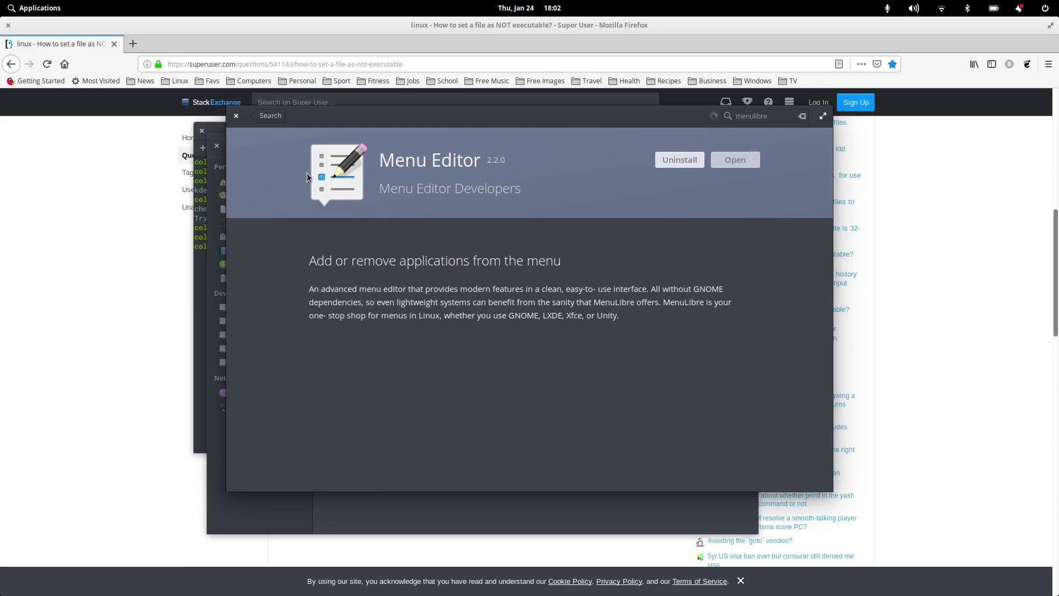
click(270, 116)
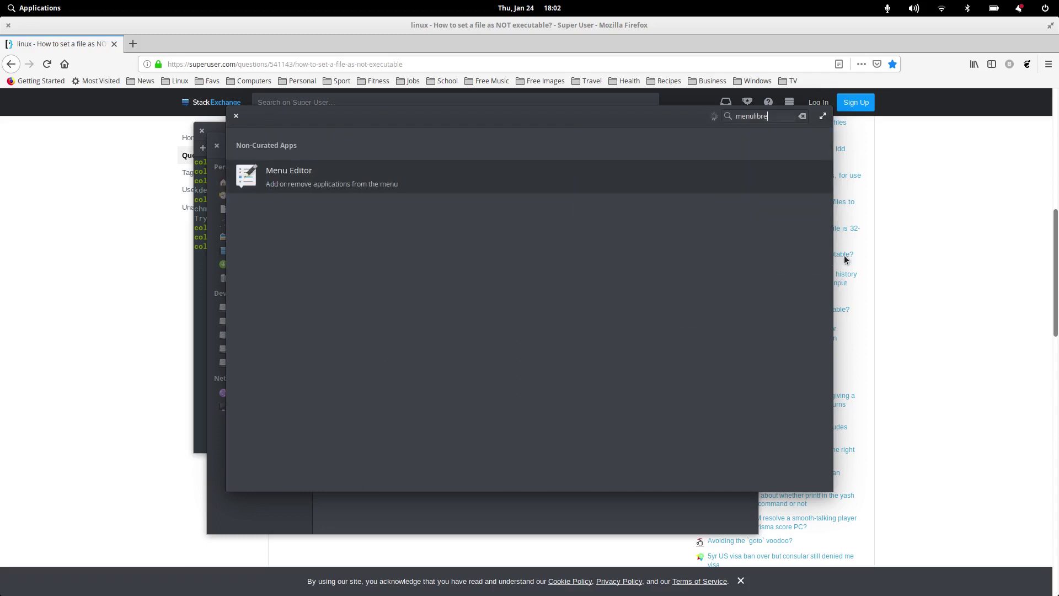
click(236, 116)
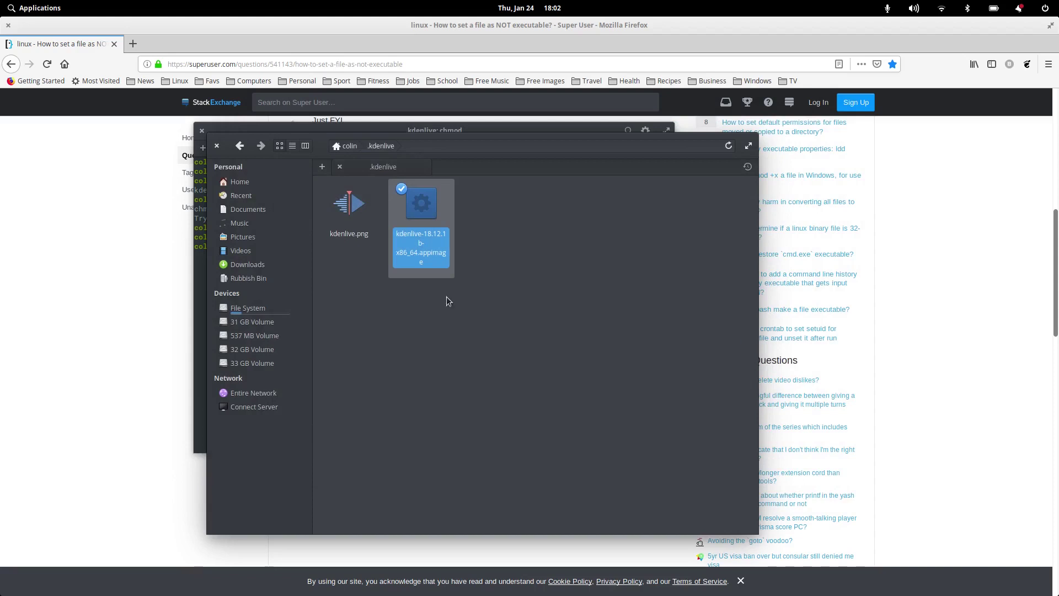
- Close the Files and chmod terminal windows and bring up the applications launcher
mouse_move(356, 229)
click(217, 146)
click(202, 130)
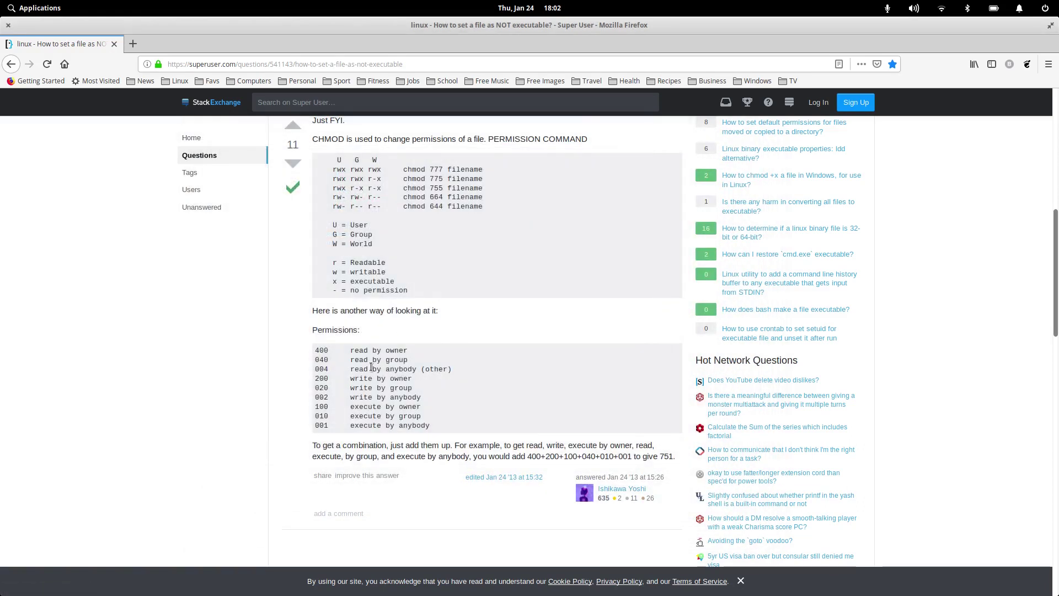
key(super)
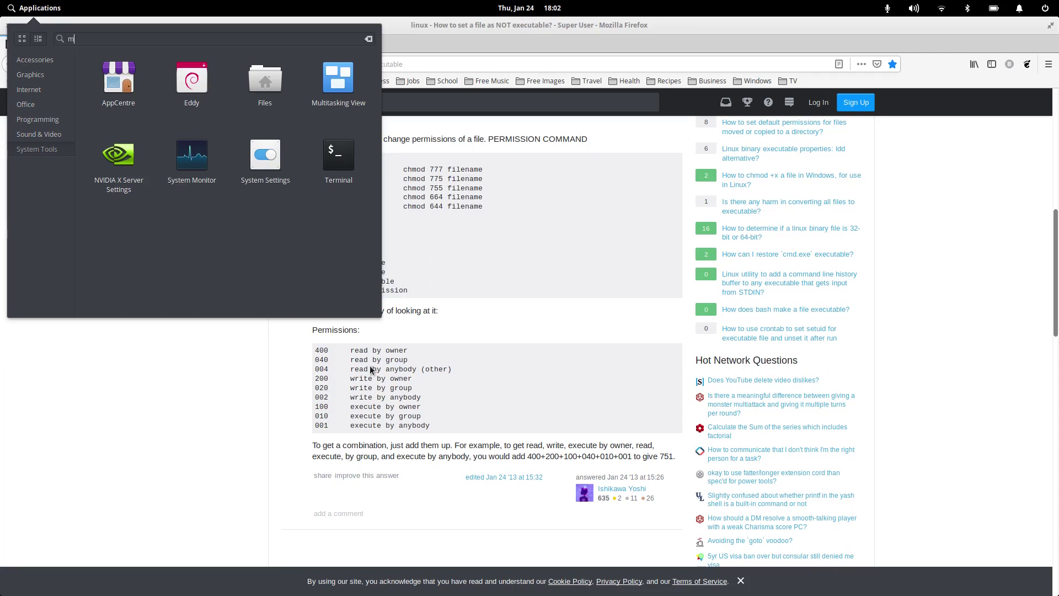
- Launch Menu Editor by searching 'menu', dismiss its warning, and select Sound & Video
text(menu)
key(Return)
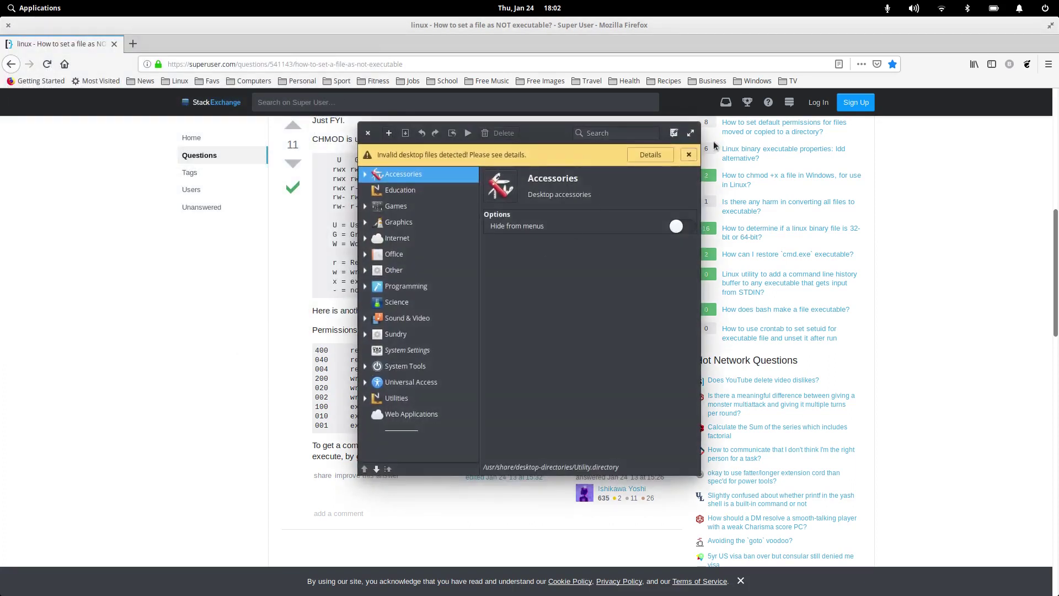
click(687, 155)
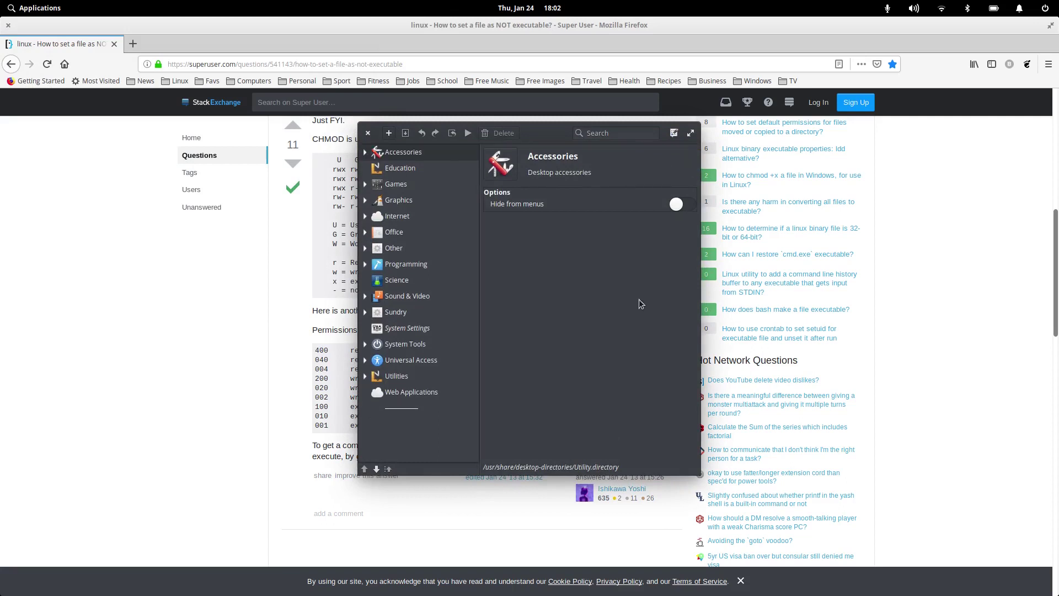
click(367, 298)
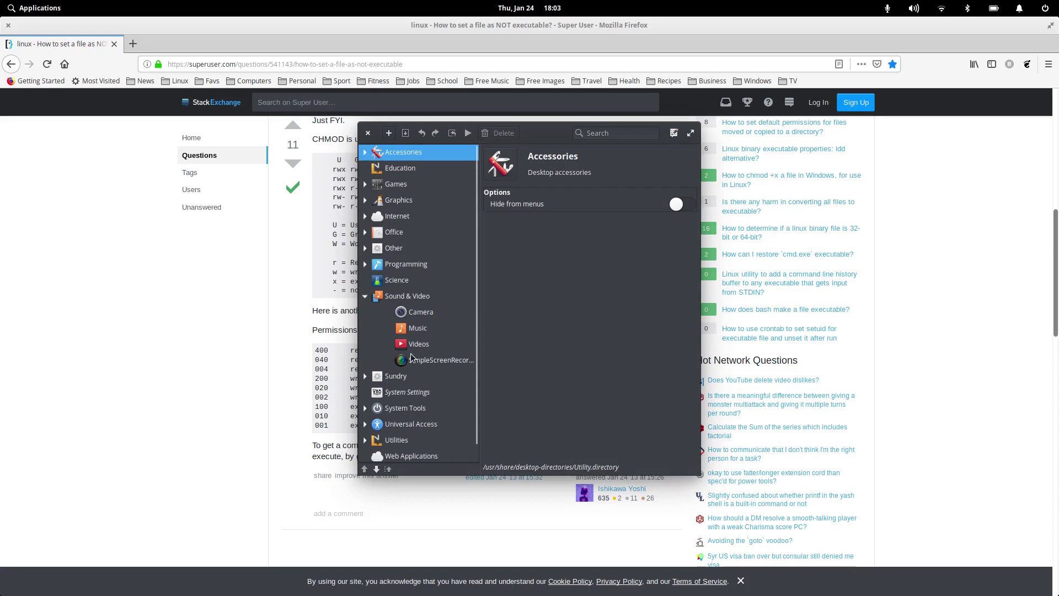
click(402, 296)
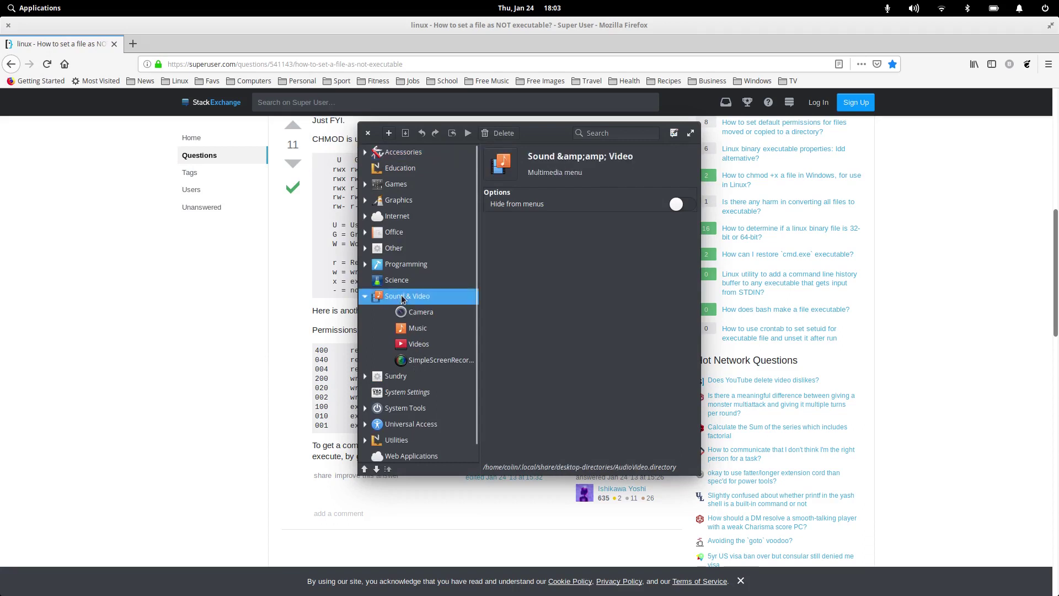
- Add a launcher named Kdenlive with the description 'A Powerfull Linux Video Editor'
click(389, 134)
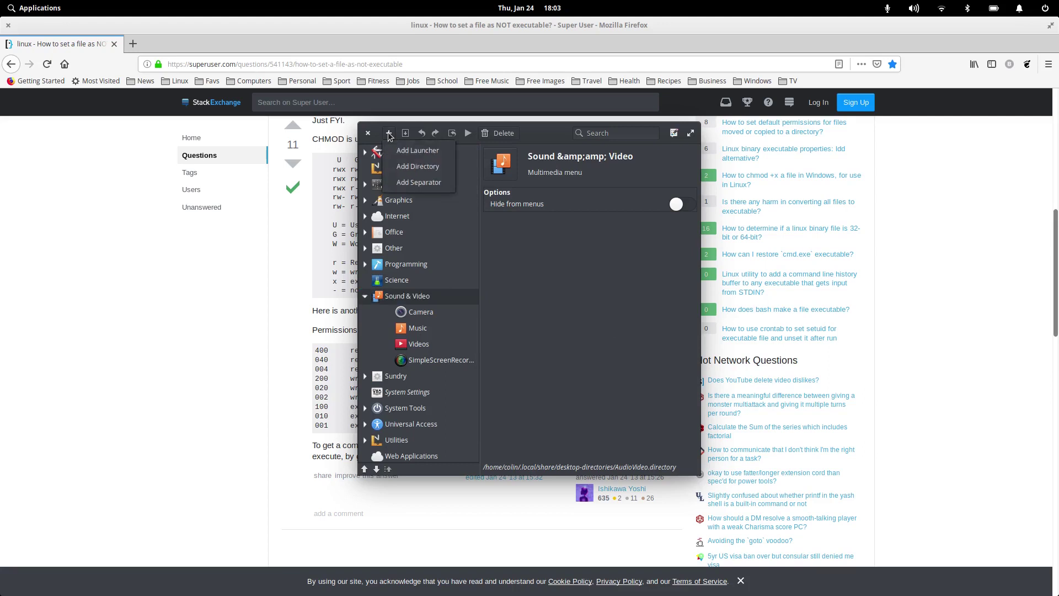
click(440, 151)
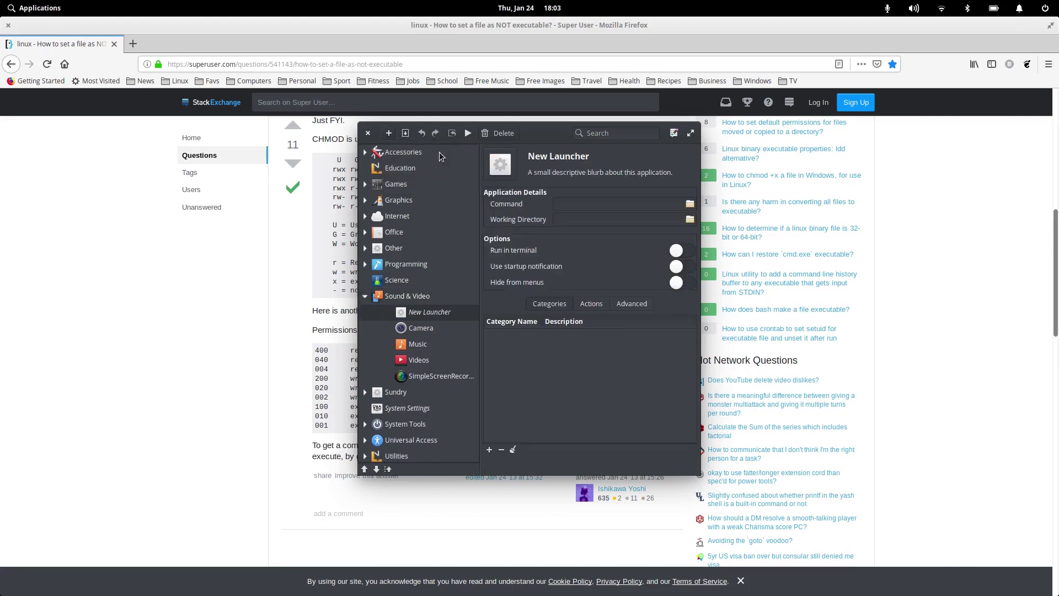
click(563, 156)
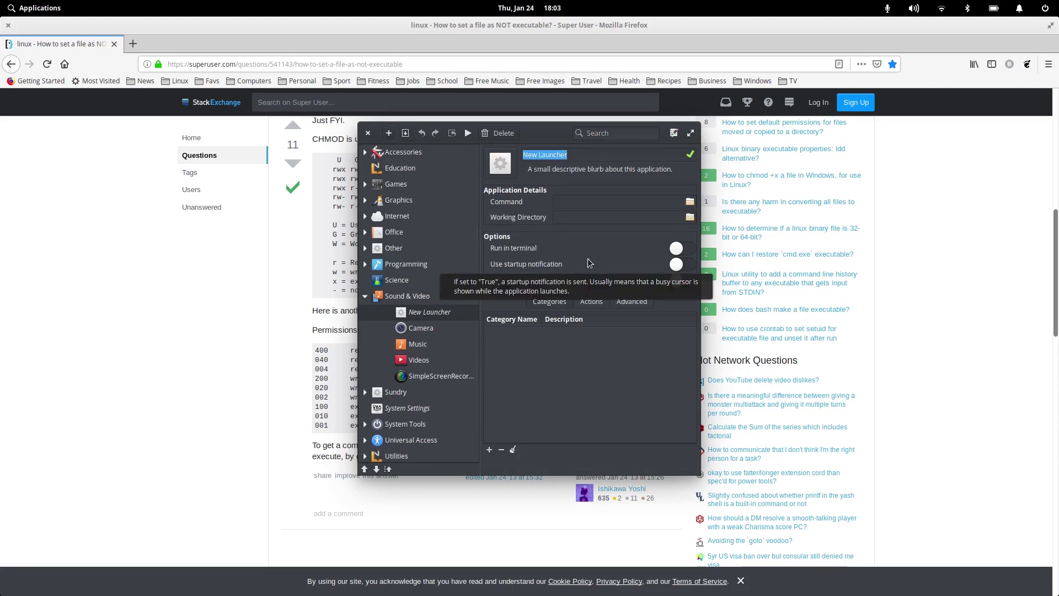
text(Kden)
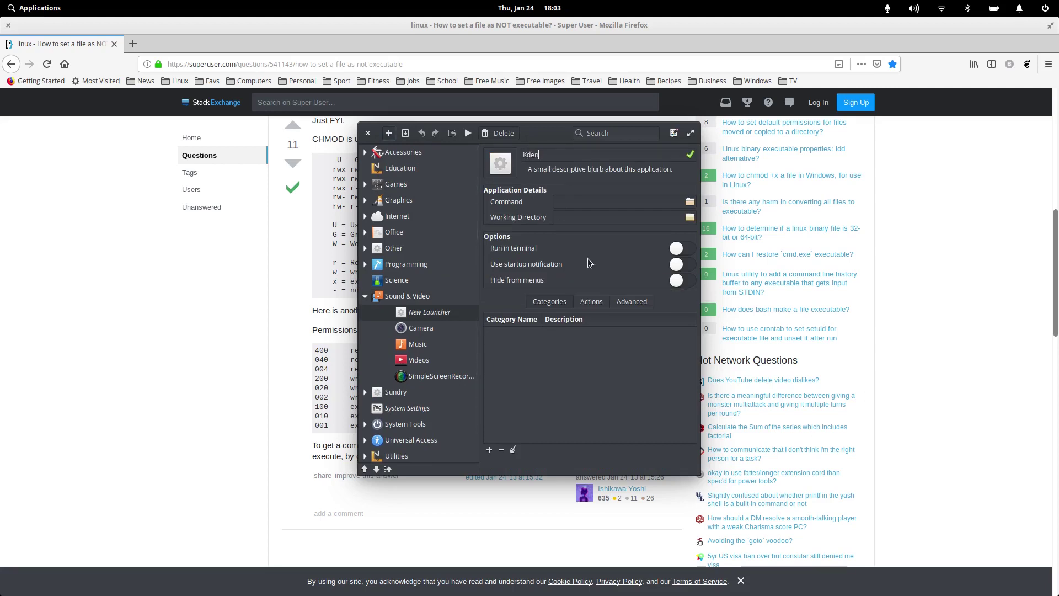
text(live)
click(593, 171)
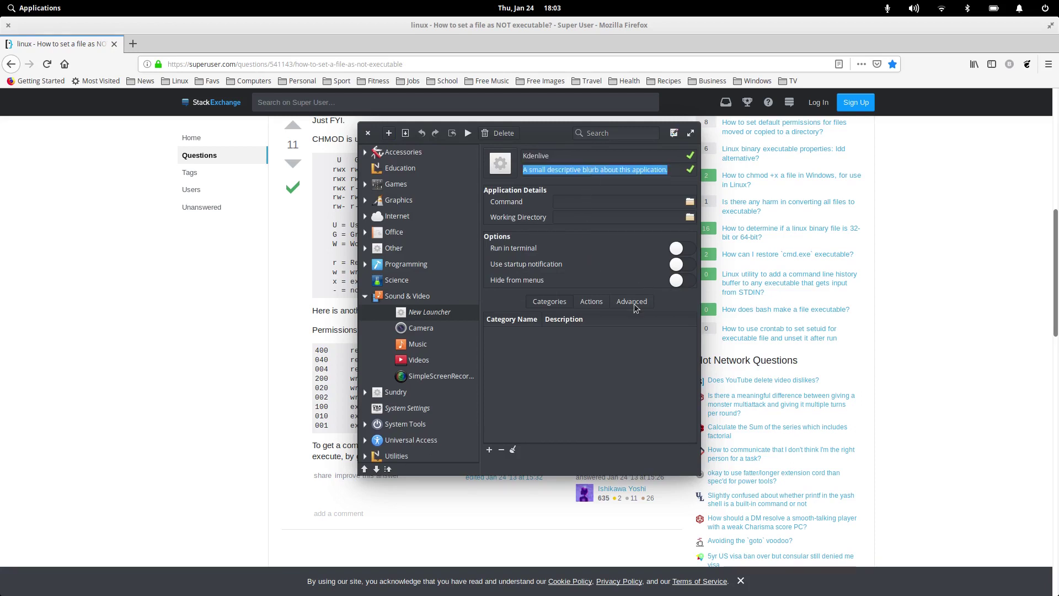
text(A)
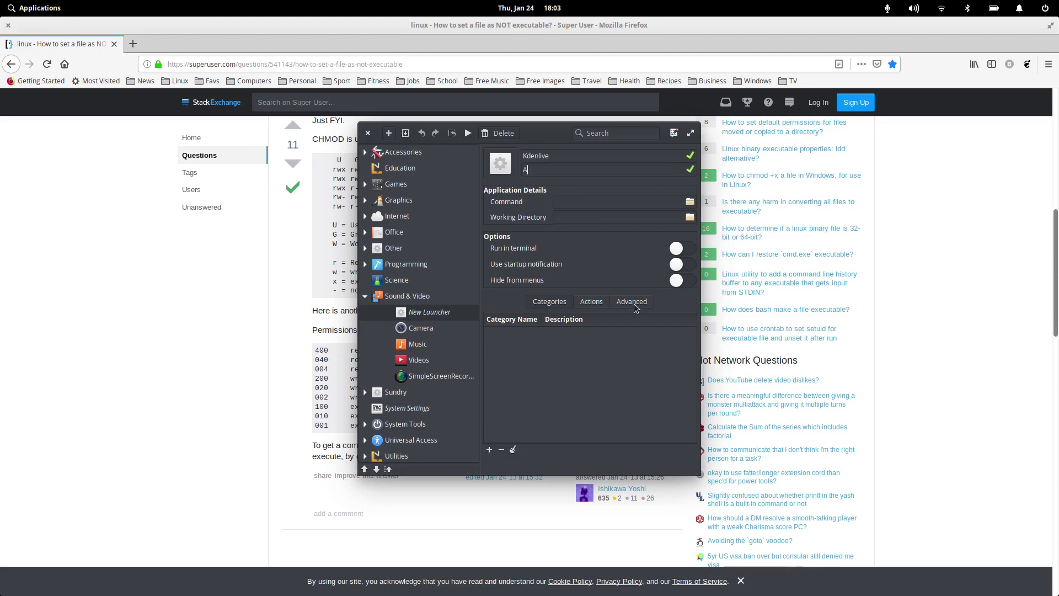
text( Powerfull Linux Video Editor)
- Point the launcher's command at the Kdenlive AppImage in the home .kdenlive folder
click(689, 202)
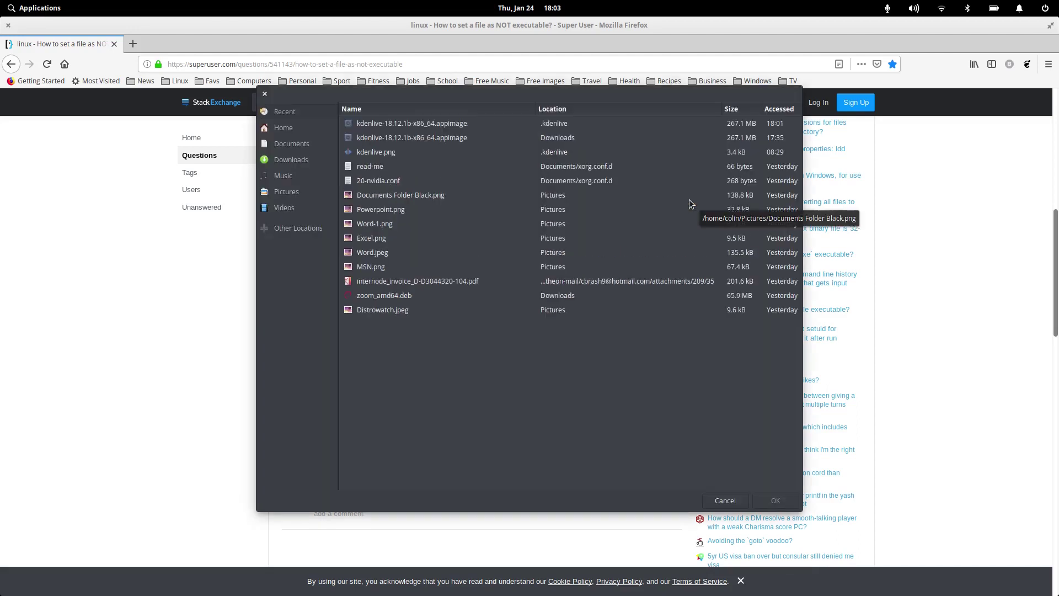
click(282, 127)
double_click(370, 202)
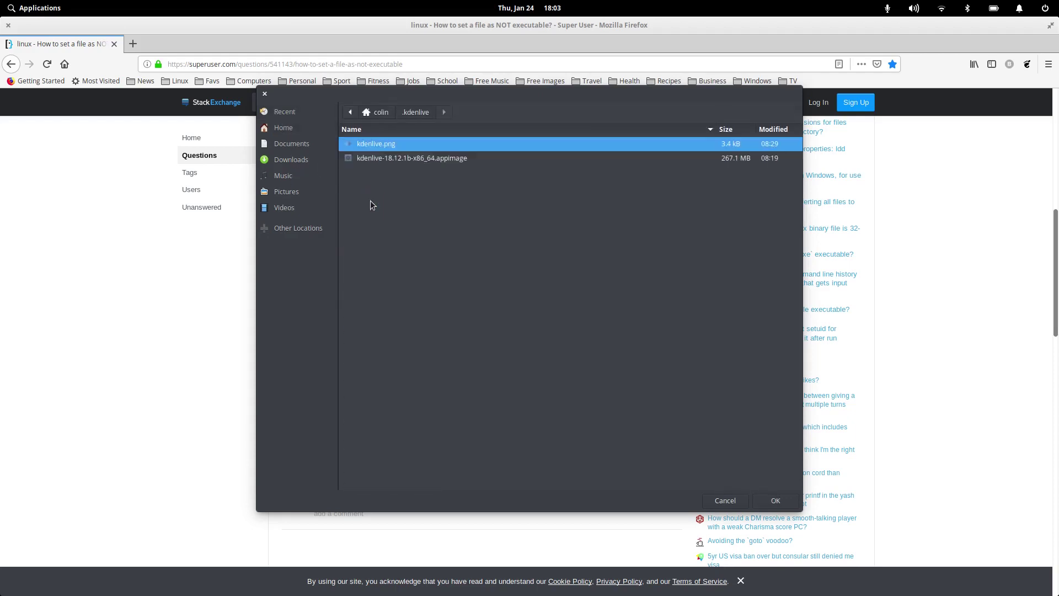
click(411, 159)
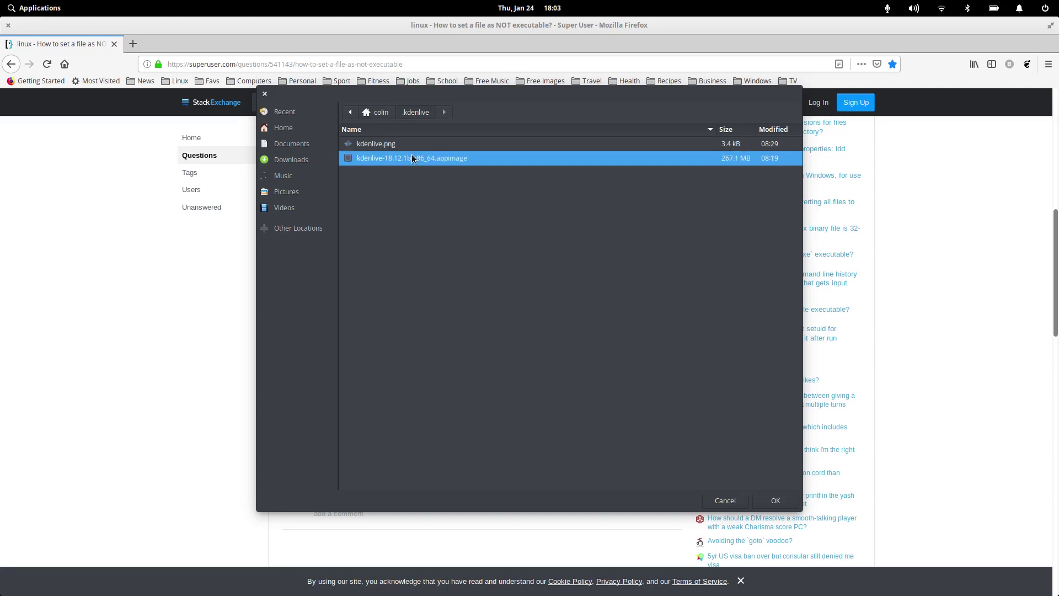
click(777, 501)
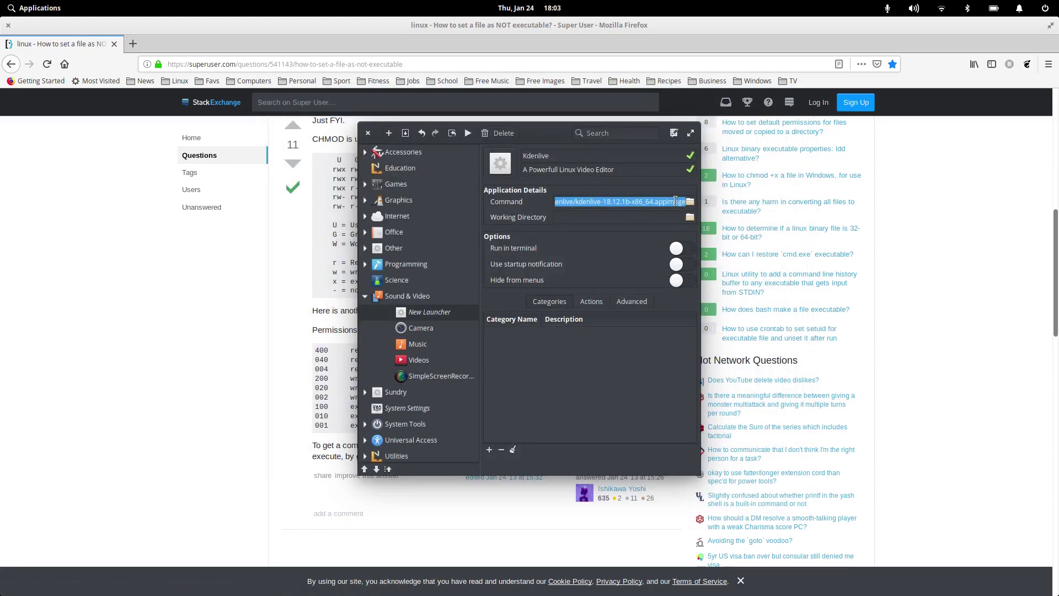
- Set the launcher icon to kdenlive.png from .kdenlive and save the launcher
click(503, 165)
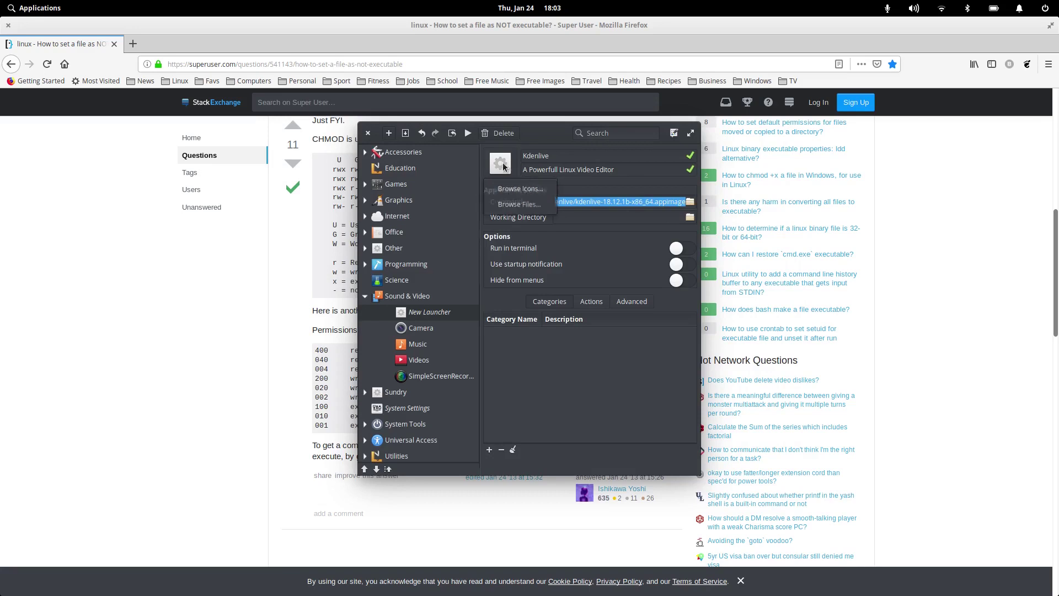
click(547, 188)
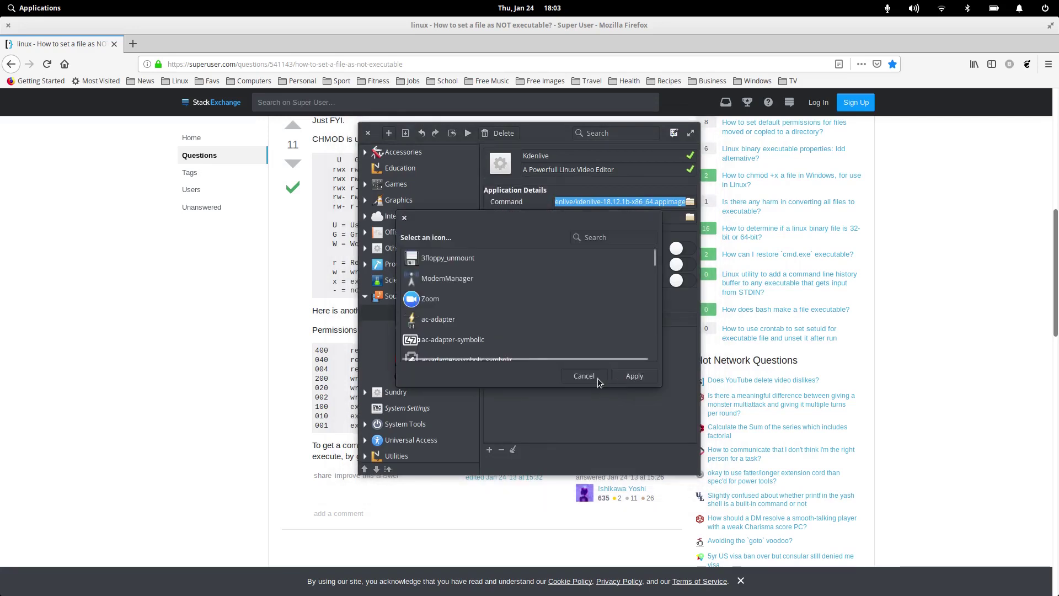
click(585, 376)
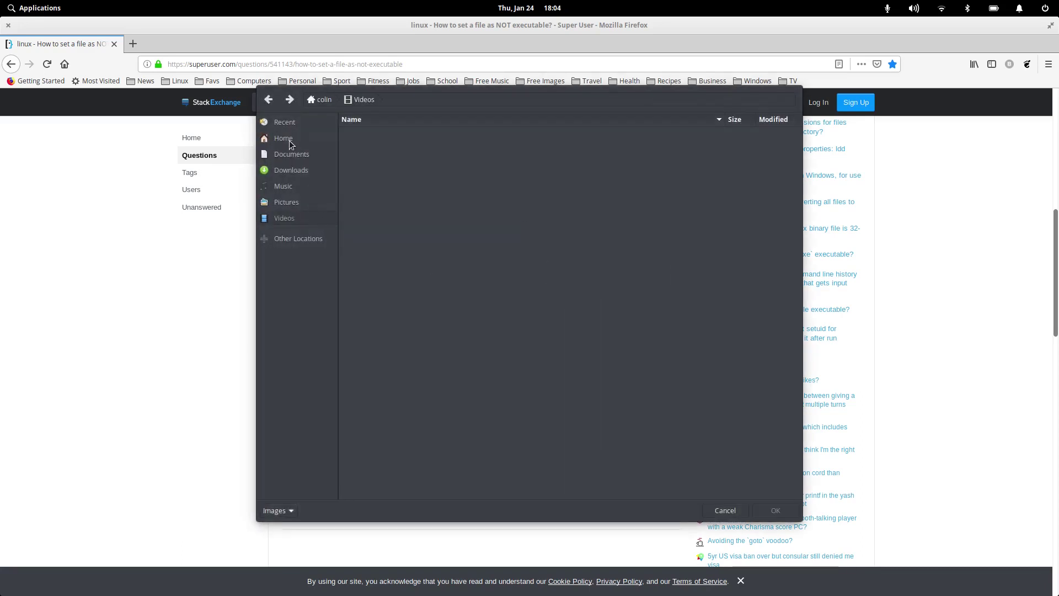
click(289, 140)
double_click(365, 187)
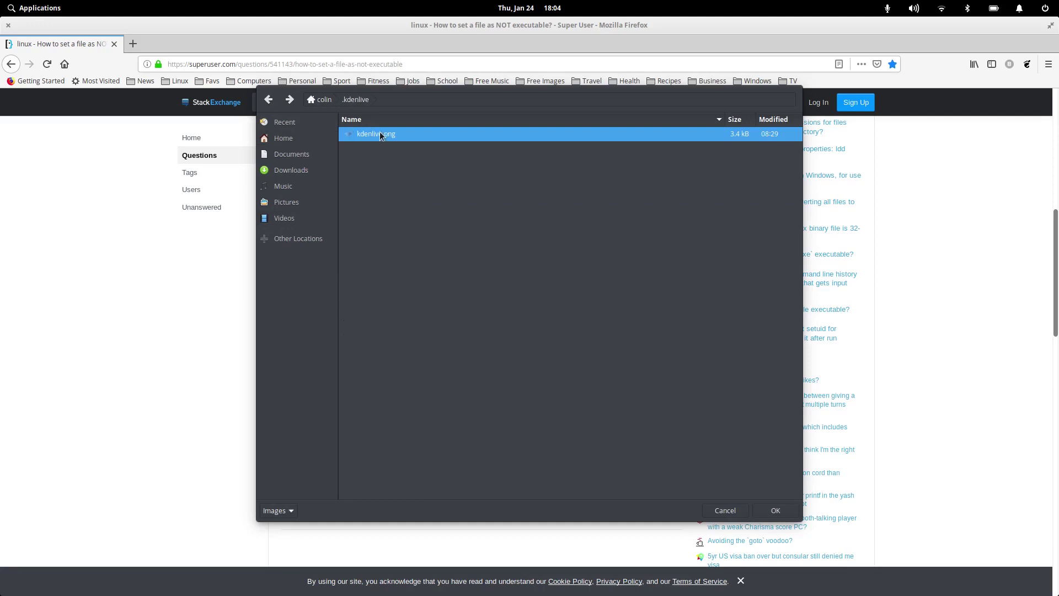
click(777, 509)
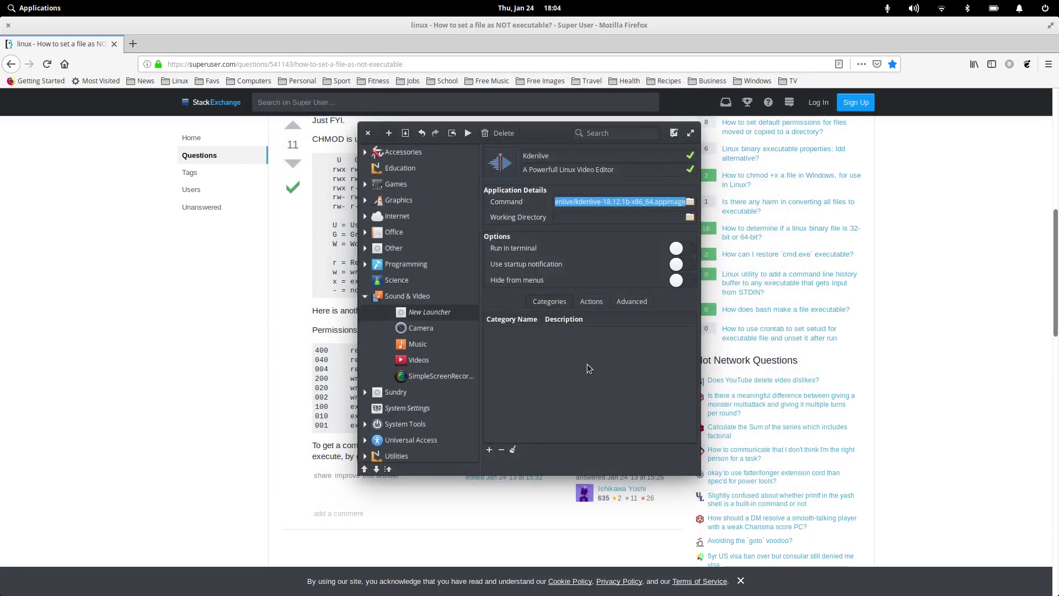
click(405, 134)
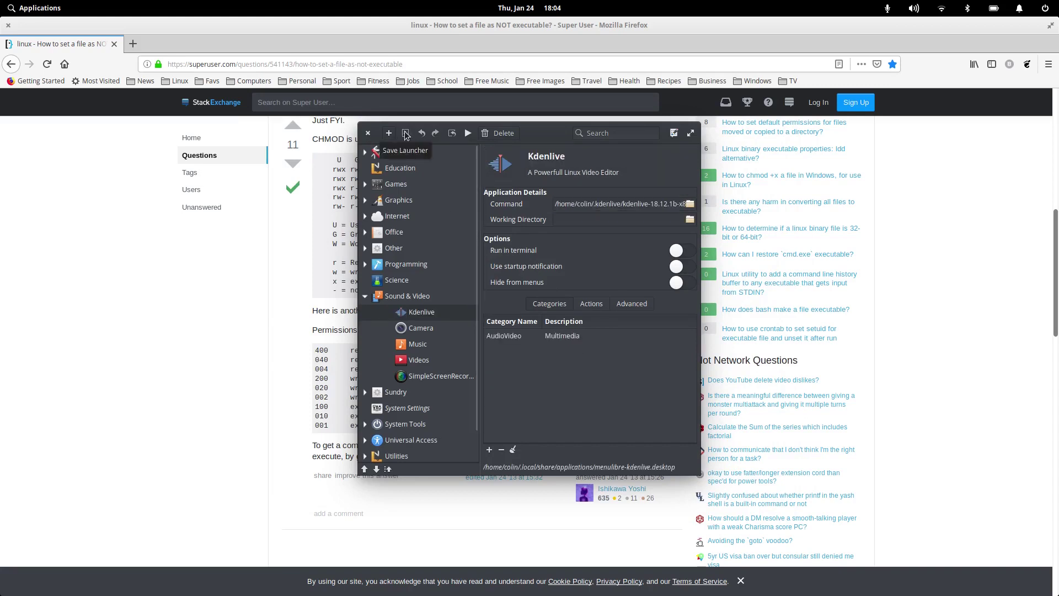
- Close Menu Editor, launch Kdenlive from Applications > Sound & Video, then close it
click(369, 133)
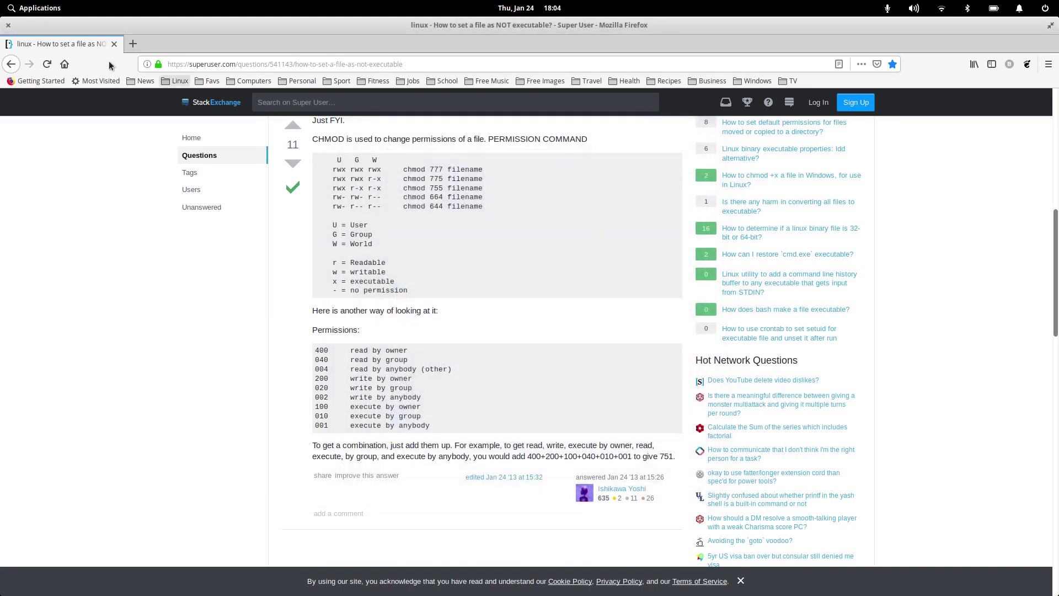
click(24, 10)
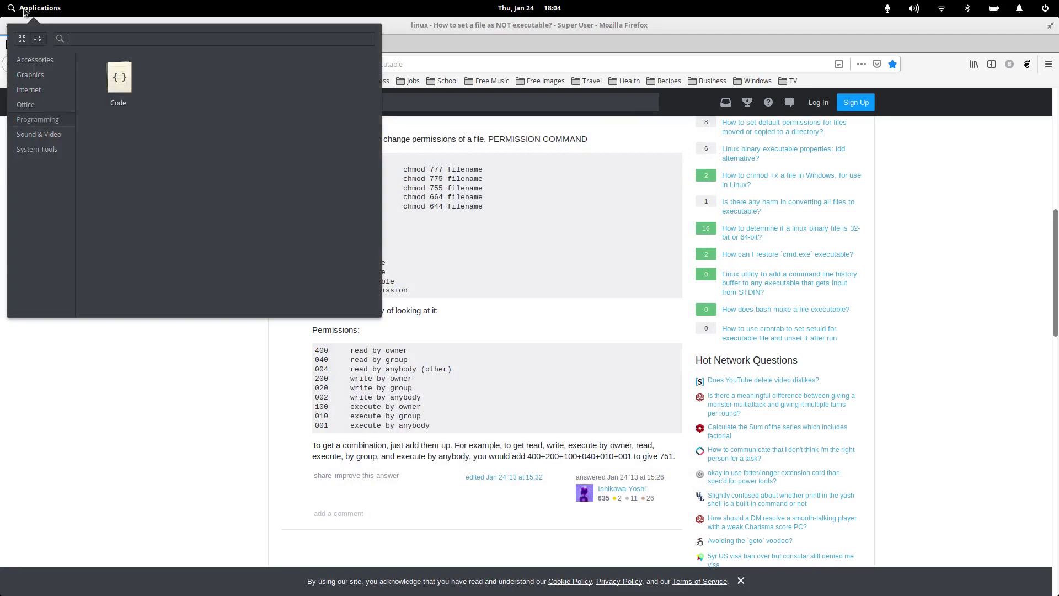
click(34, 132)
click(190, 77)
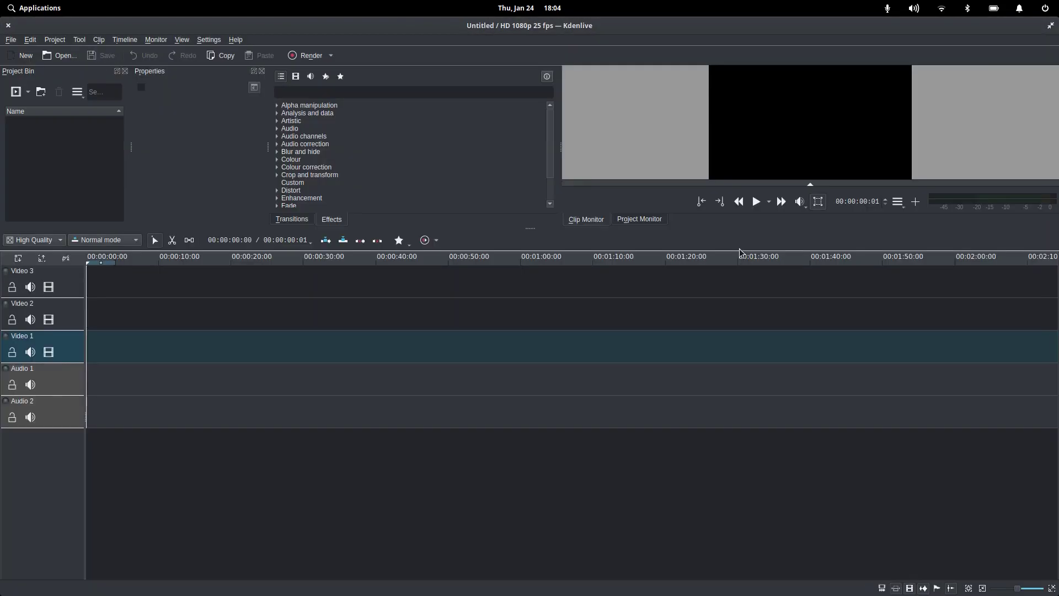
click(9, 25)
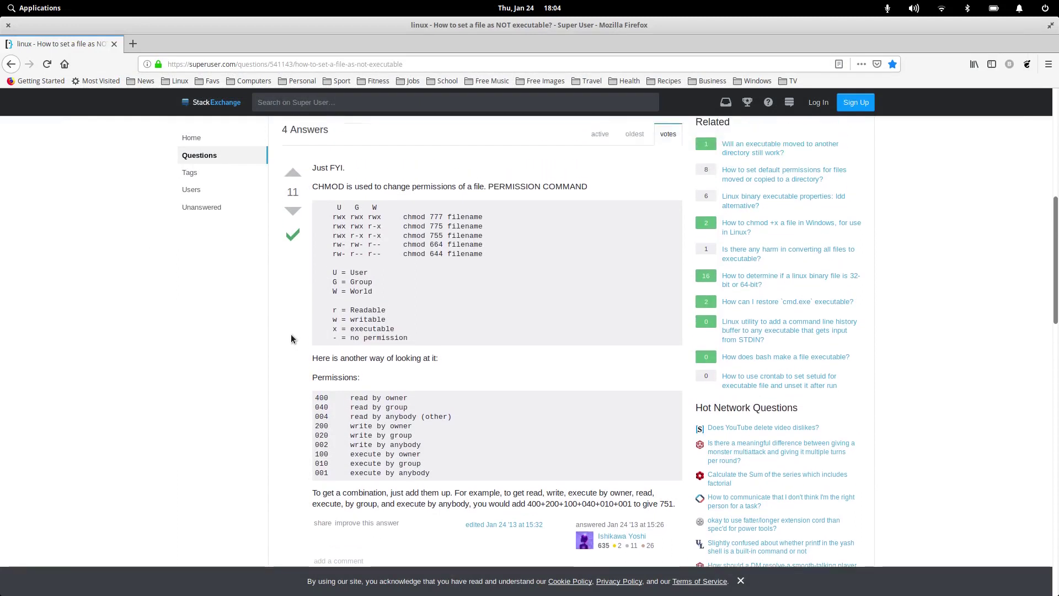
scroll(291, 338, up, 1)
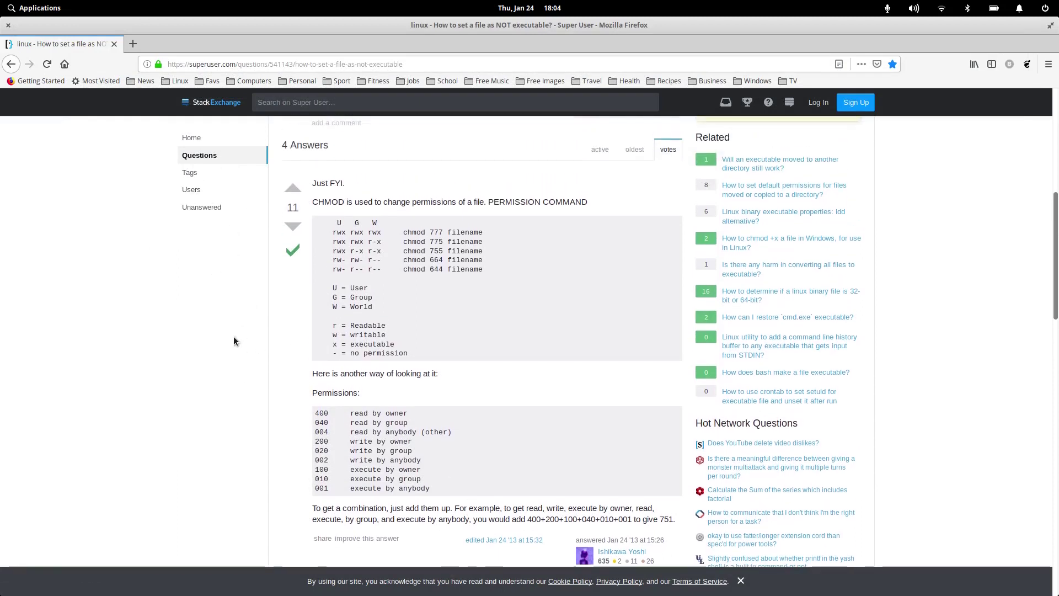
click(607, 588)
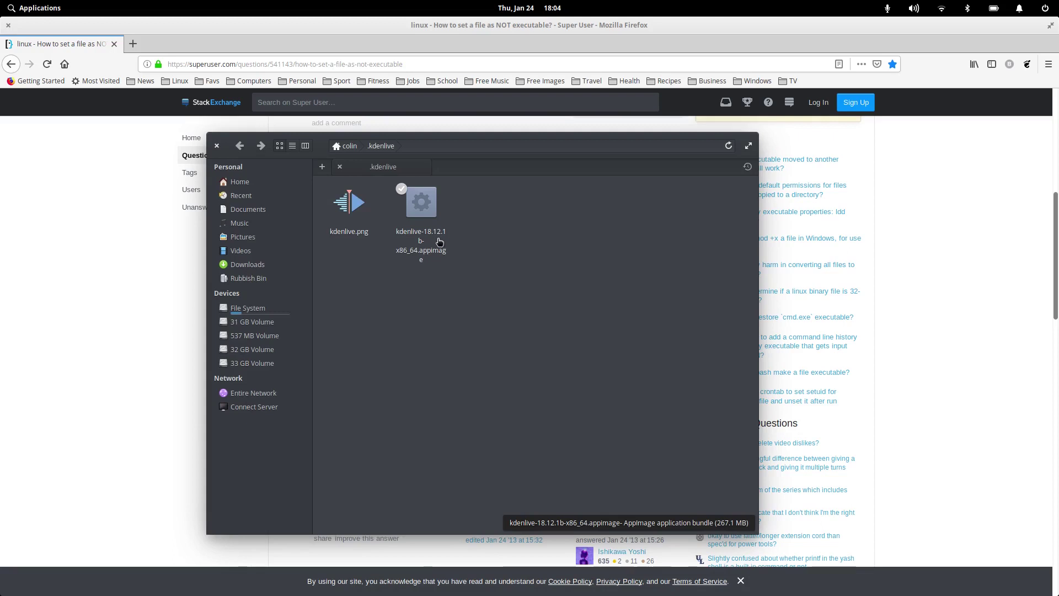
click(217, 146)
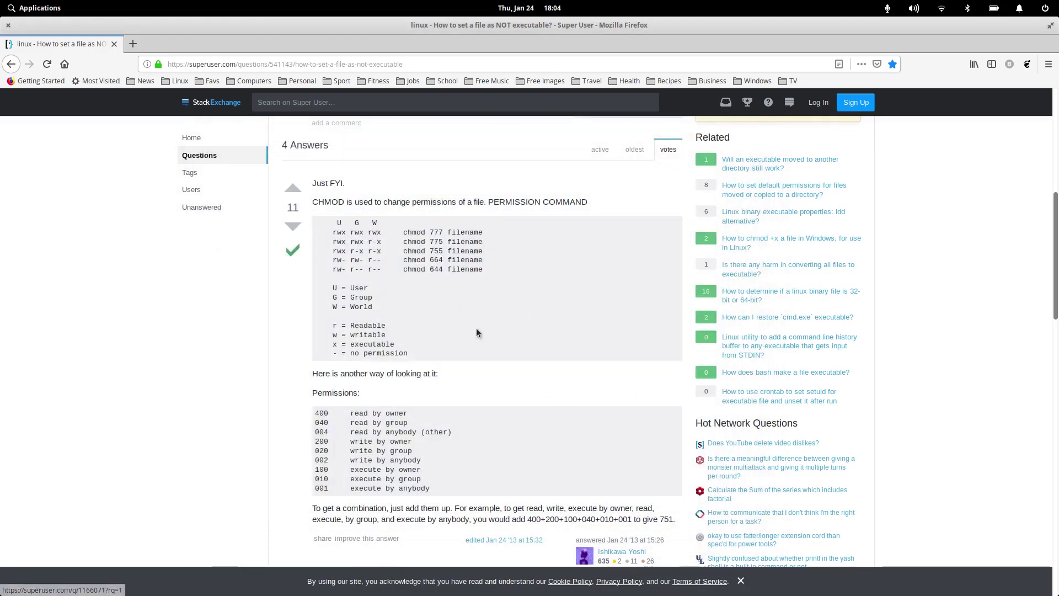
scroll(215, 329, down, 2)
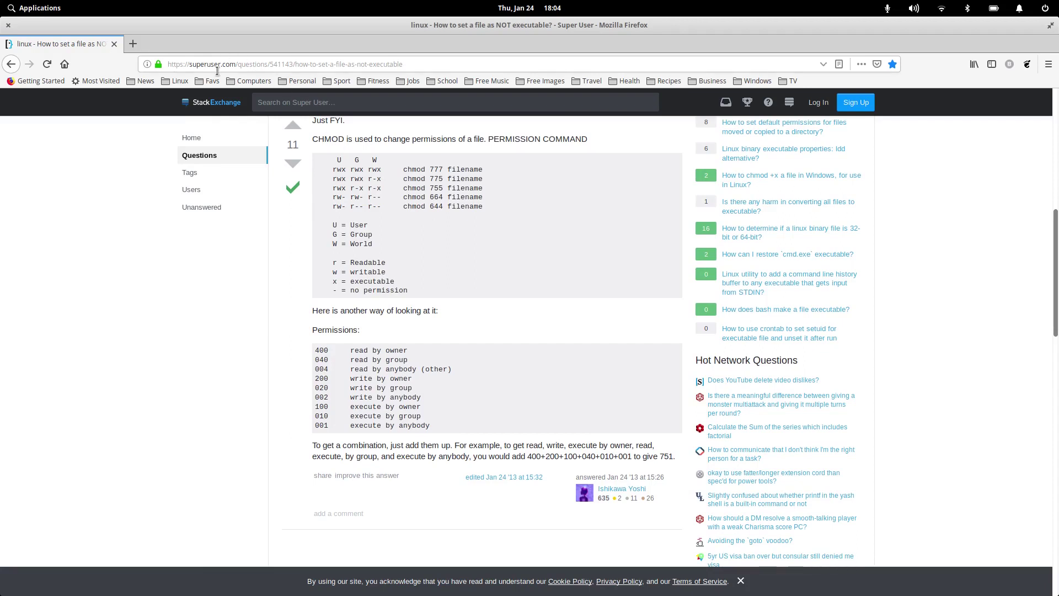
scroll(406, 198, up, 10)
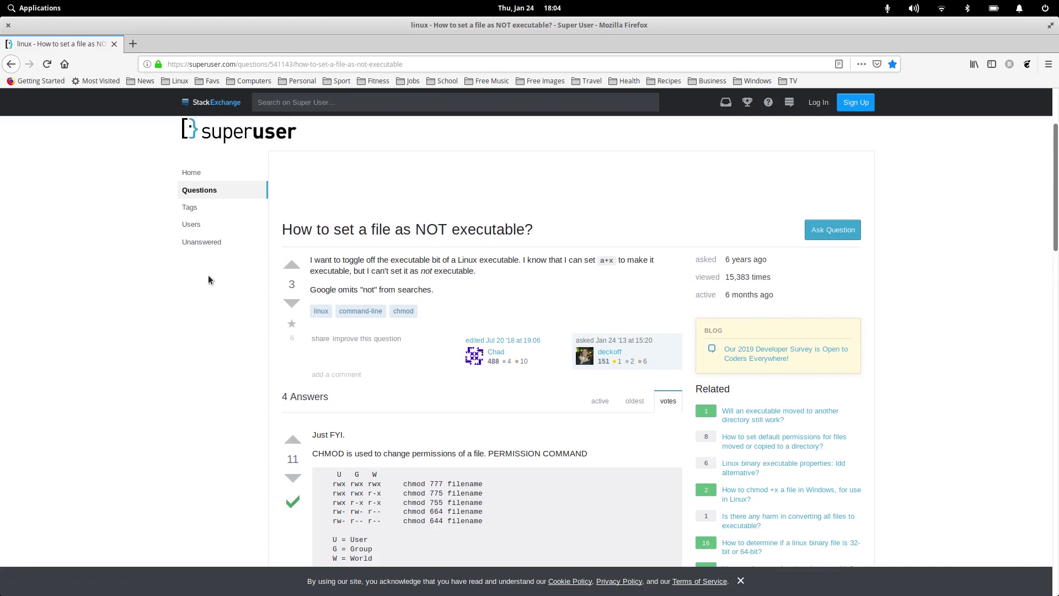
scroll(208, 279, down, 7)
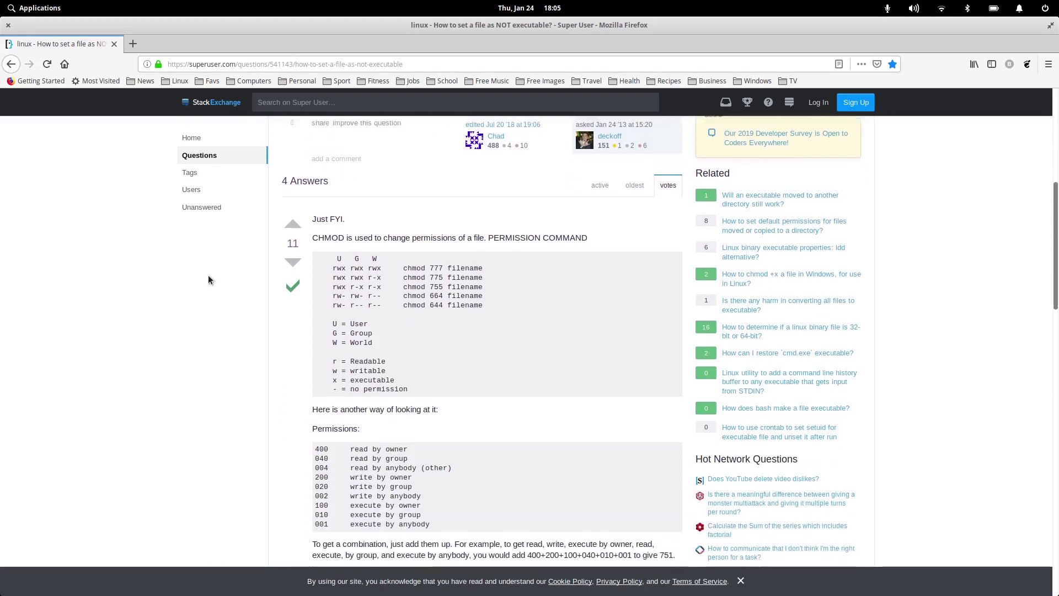
scroll(208, 279, down, 3)
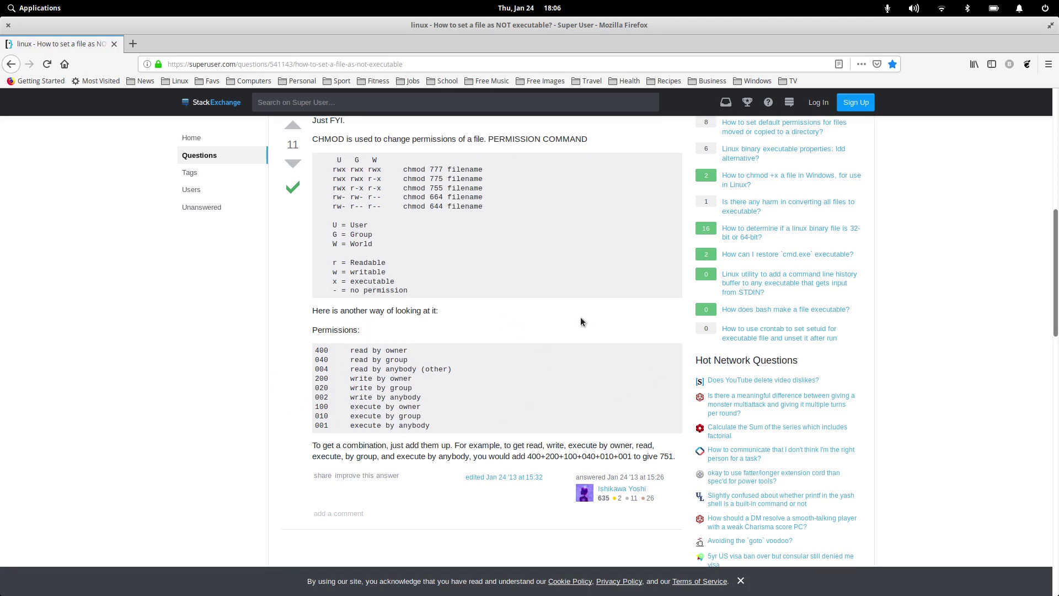
- In Files, remove group write from kdenlive-18.12.1b-x86_64.appimage, making it 755 (-rwxr-xr-x)
mouse_move(585, 593)
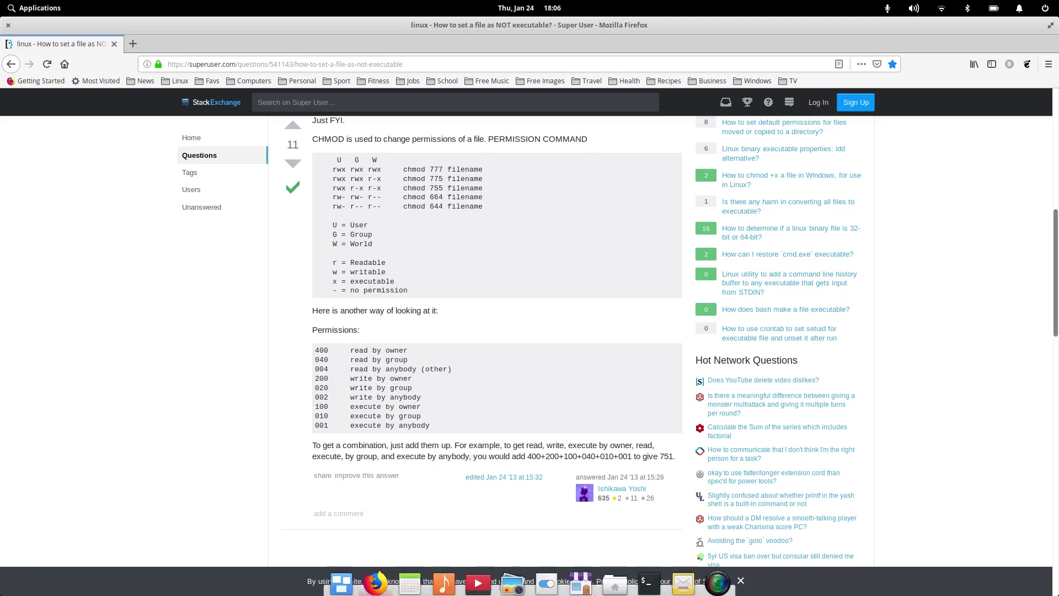
click(615, 577)
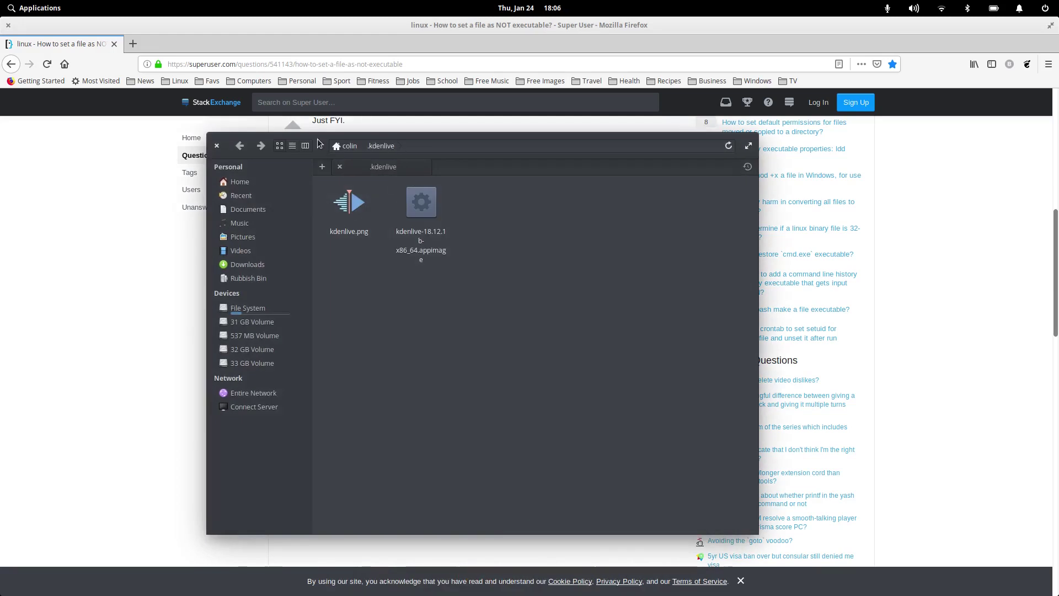
drag(318, 143, 678, 148)
click(774, 206)
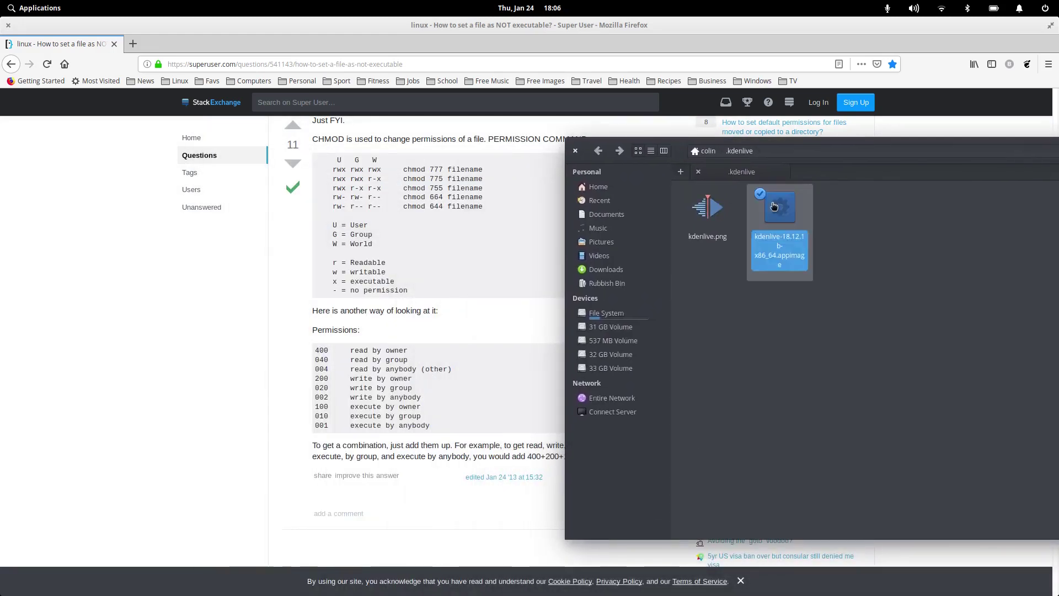
right_click(774, 206)
click(809, 368)
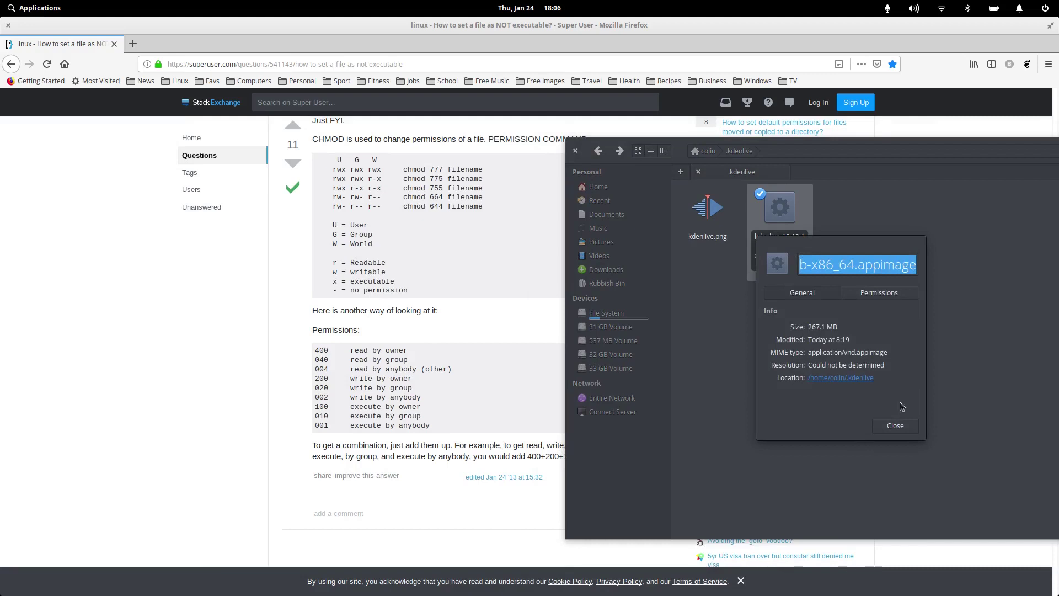
click(900, 291)
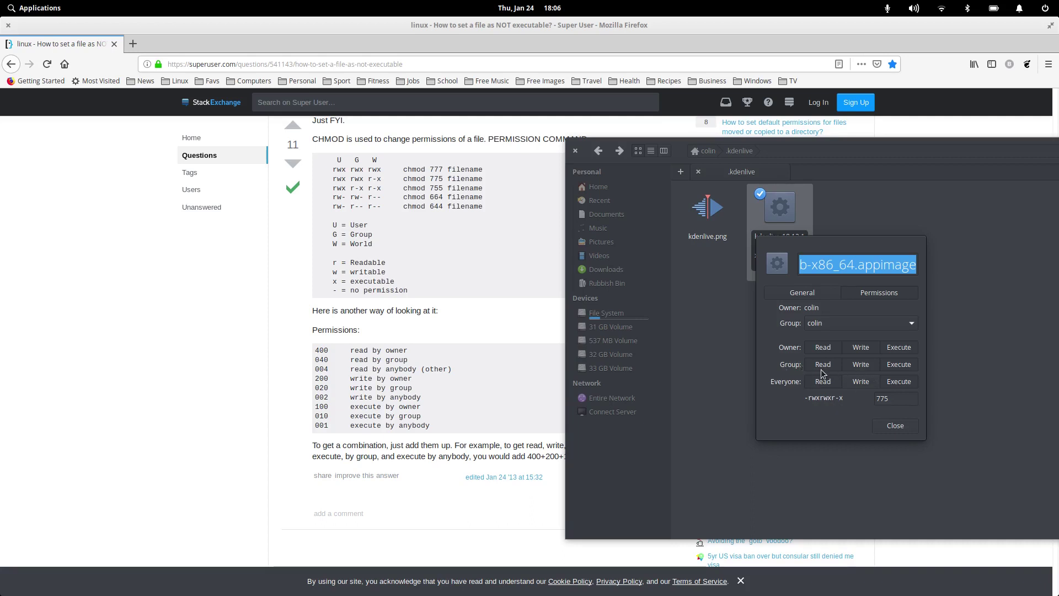
click(860, 369)
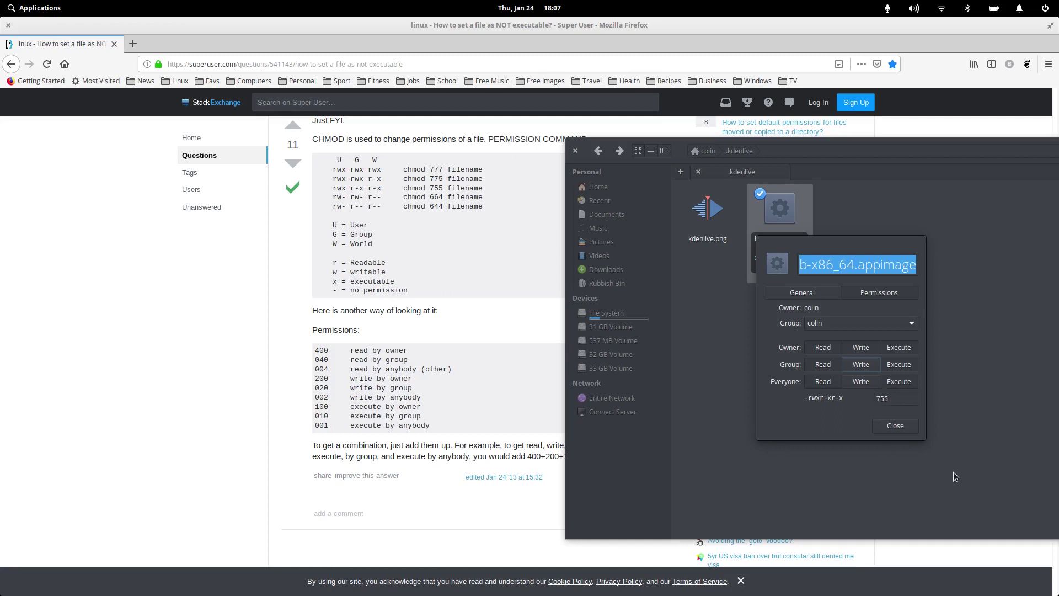
click(896, 426)
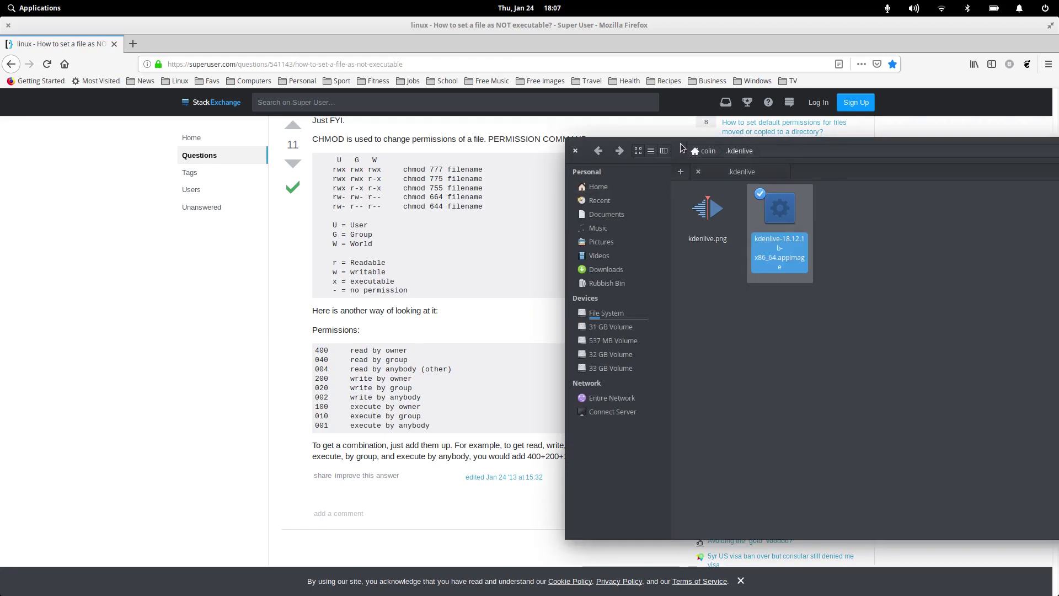
- Close the file manager and Firefox, leaving only the bare desktop
drag(680, 144, 351, 134)
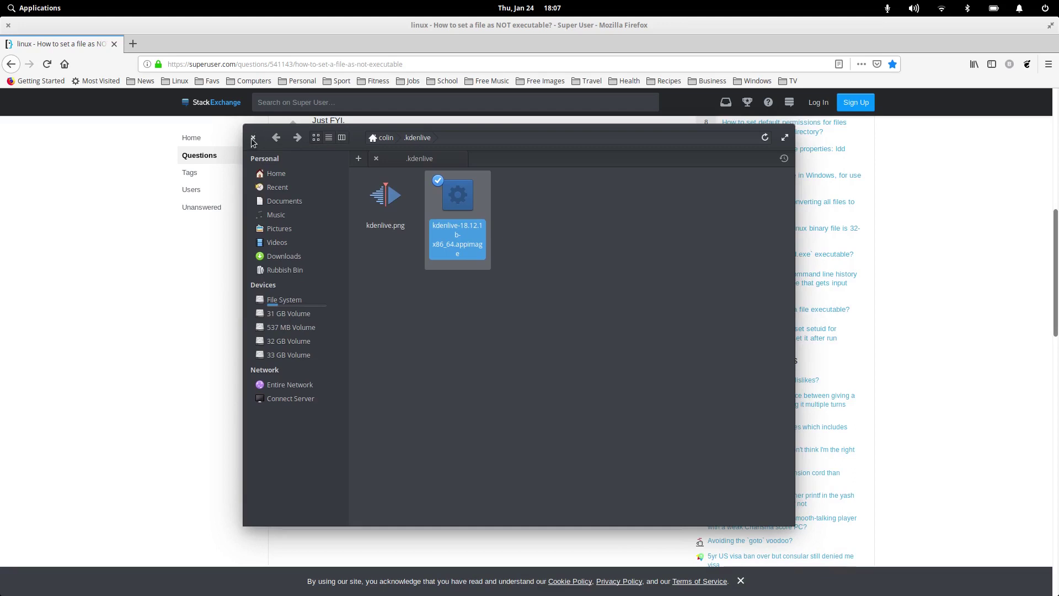
click(253, 138)
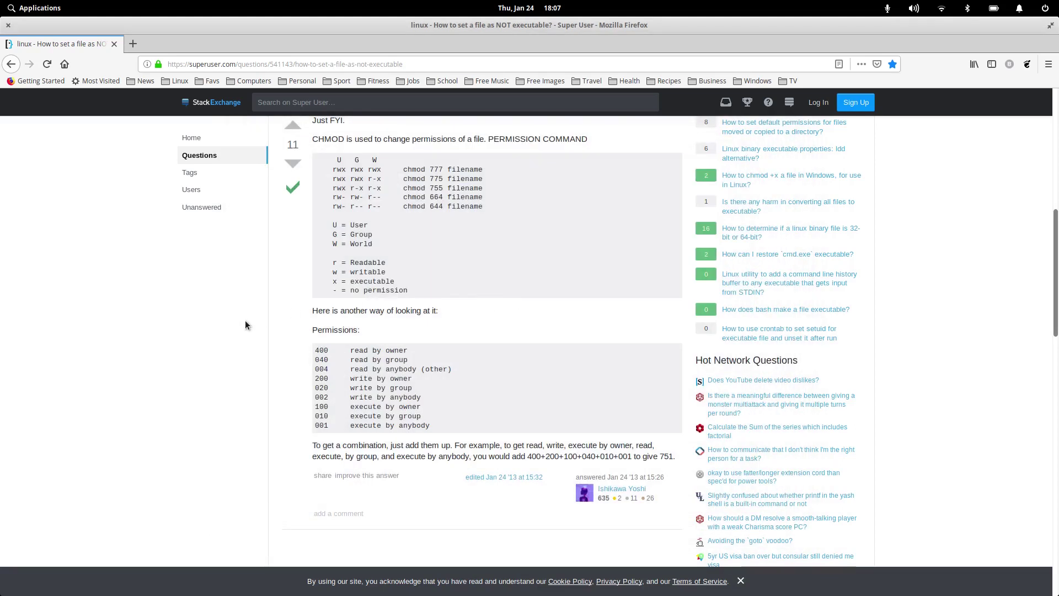
click(8, 26)
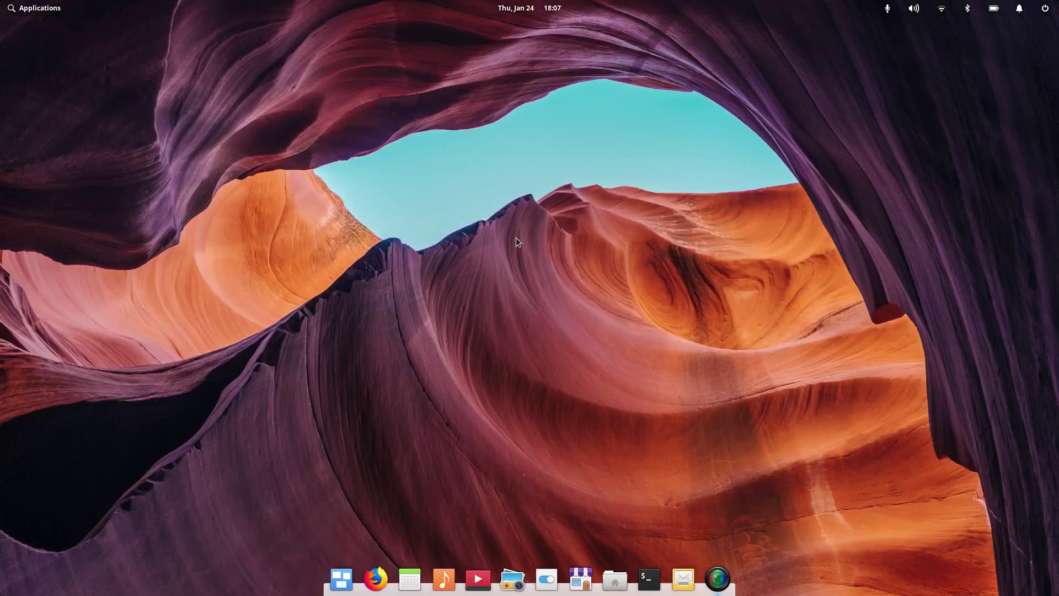